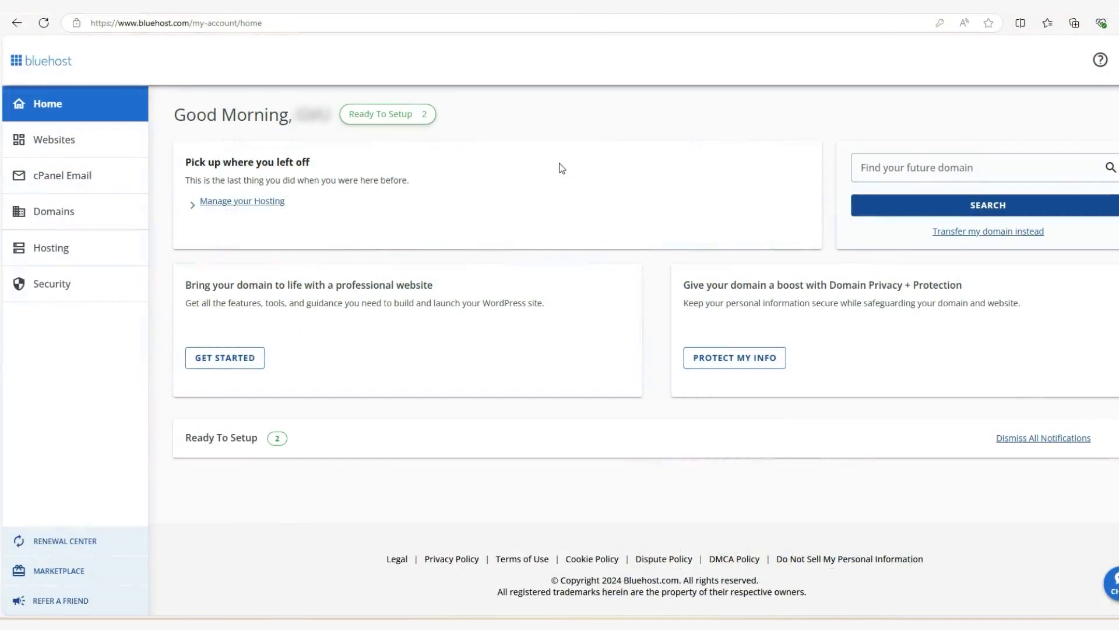
# Add a new WordPress site in Bluehost on a temporary domain, skipping the site title.
pyautogui.click(70, 139)
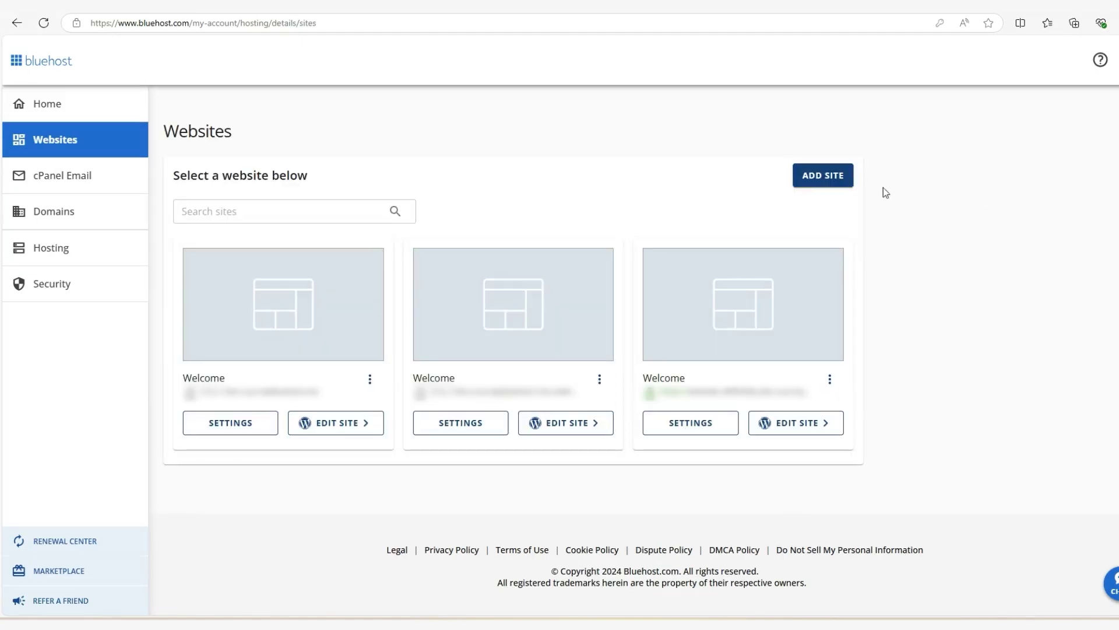
pyautogui.click(835, 176)
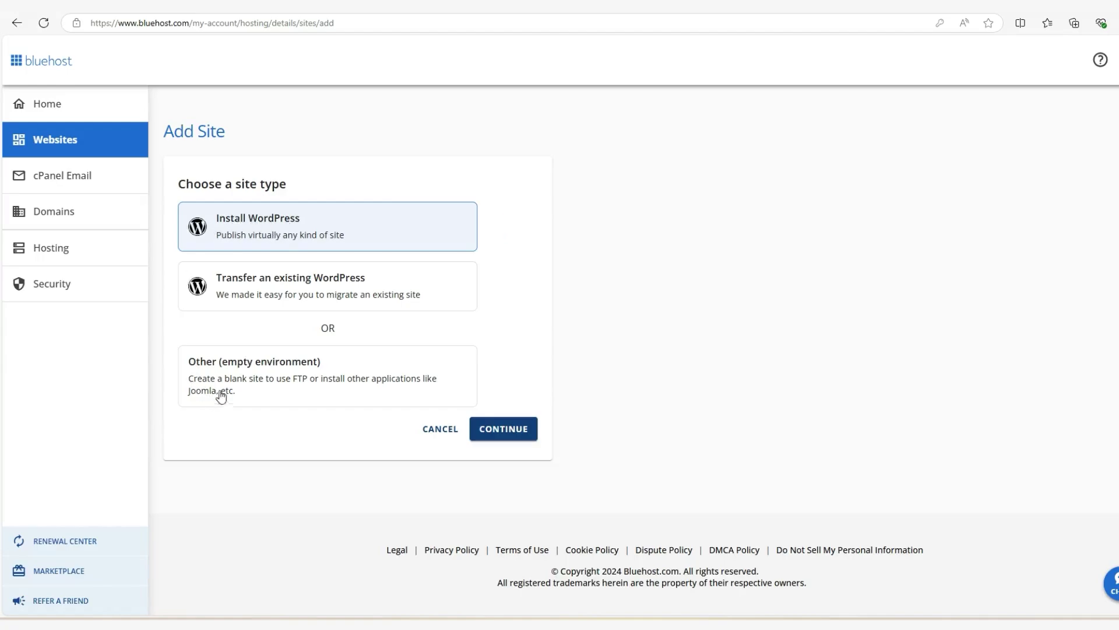
pyautogui.click(514, 430)
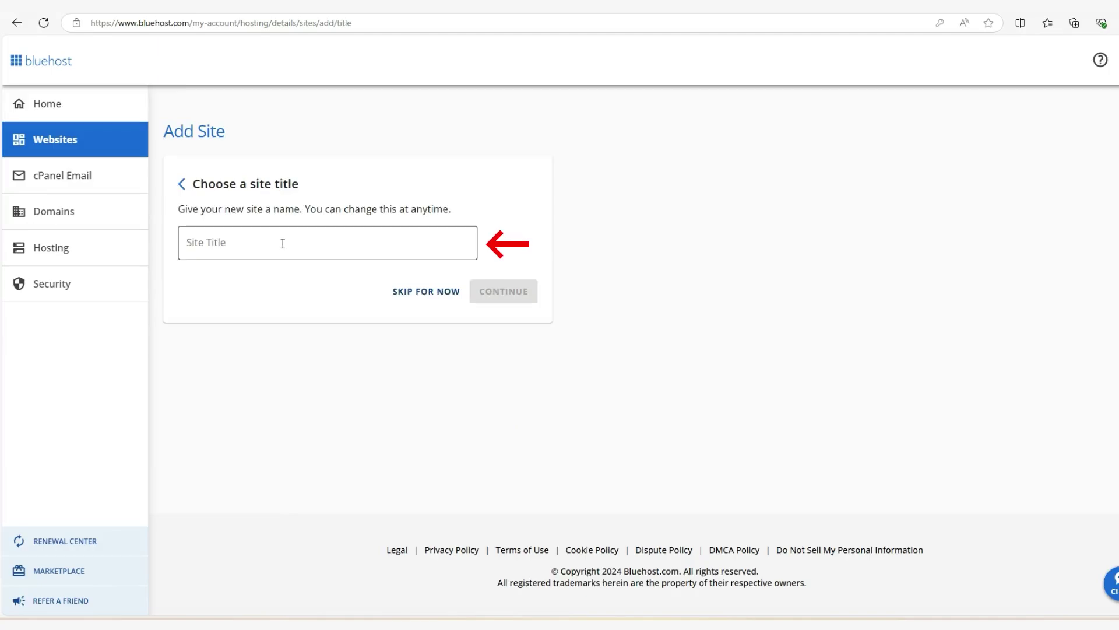
pyautogui.click(413, 293)
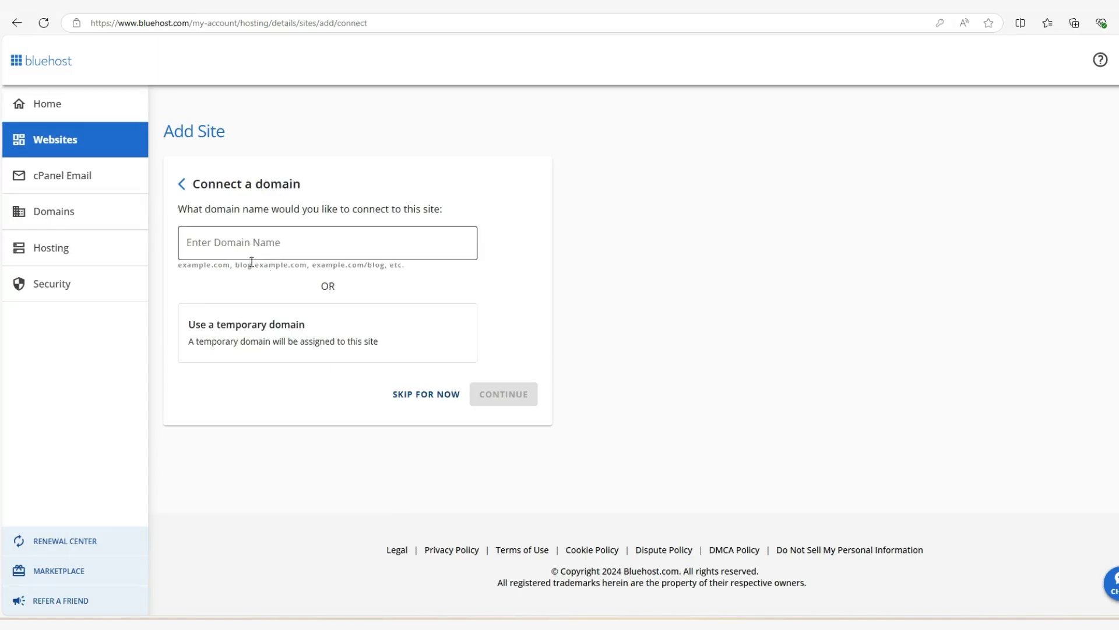
pyautogui.click(250, 327)
pyautogui.click(515, 392)
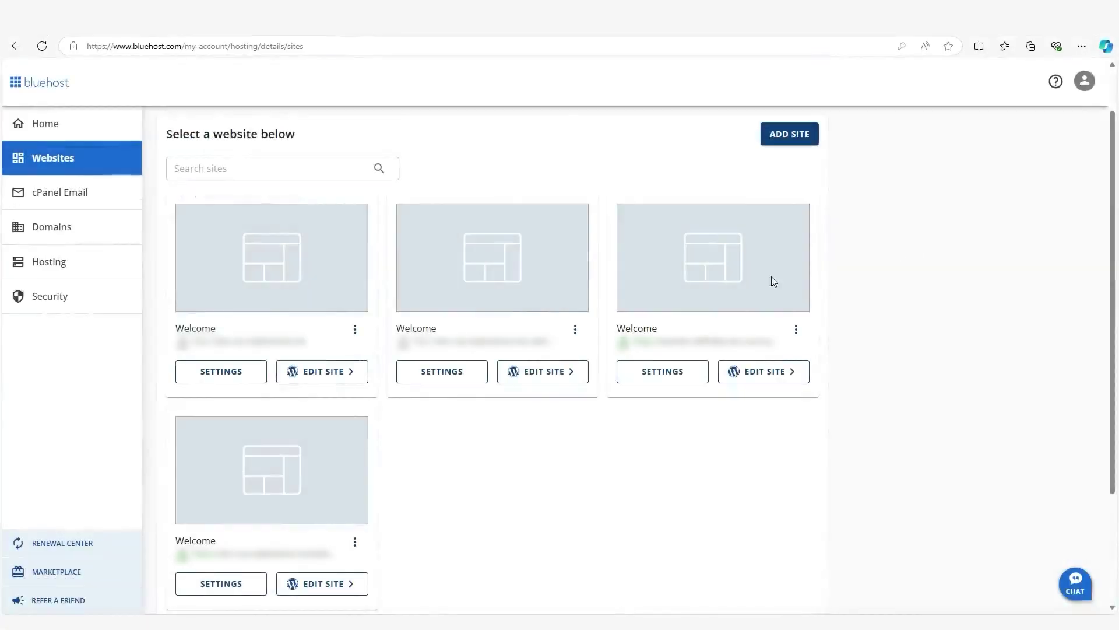
# Open the new site's WordPress admin and search Add New Plugin for 'elementor'.
pyautogui.click(330, 371)
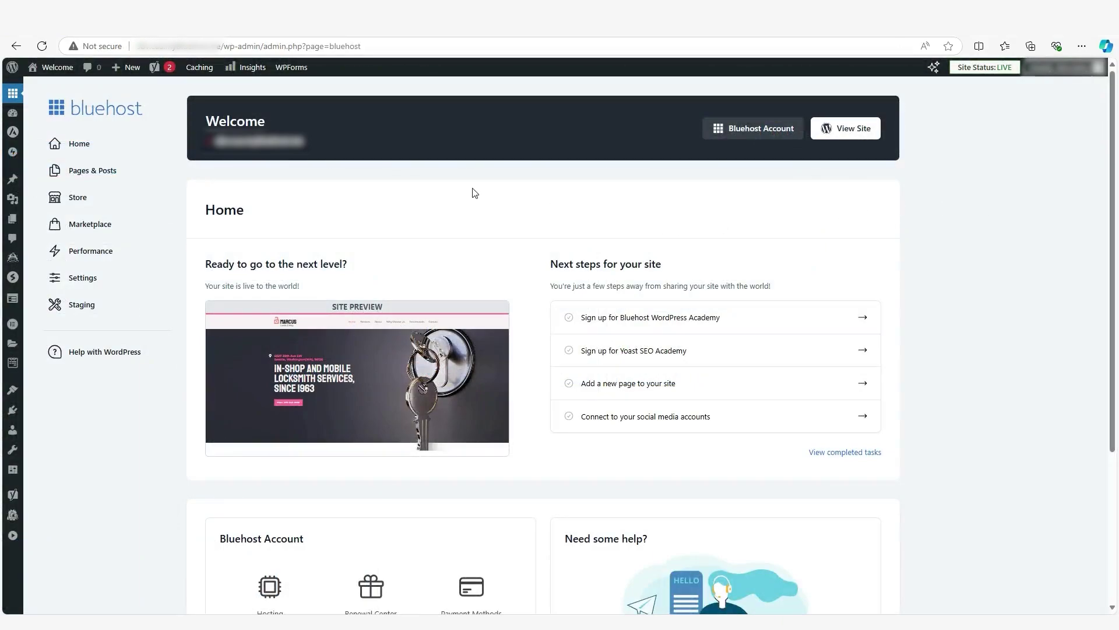
pyautogui.moveTo(17, 415)
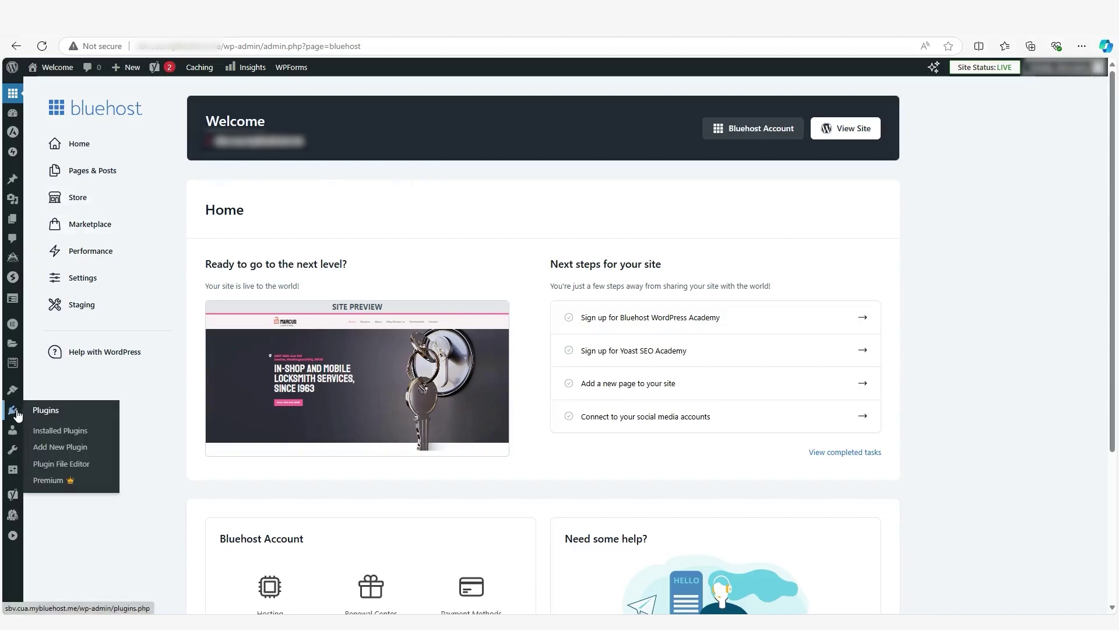
pyautogui.click(59, 448)
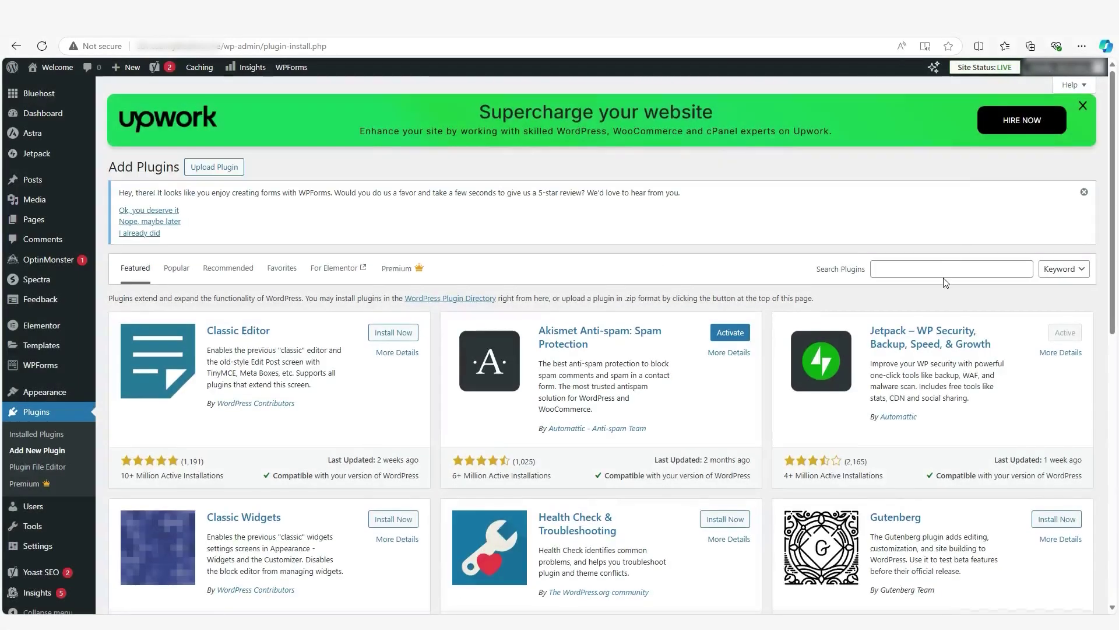
pyautogui.click(940, 270)
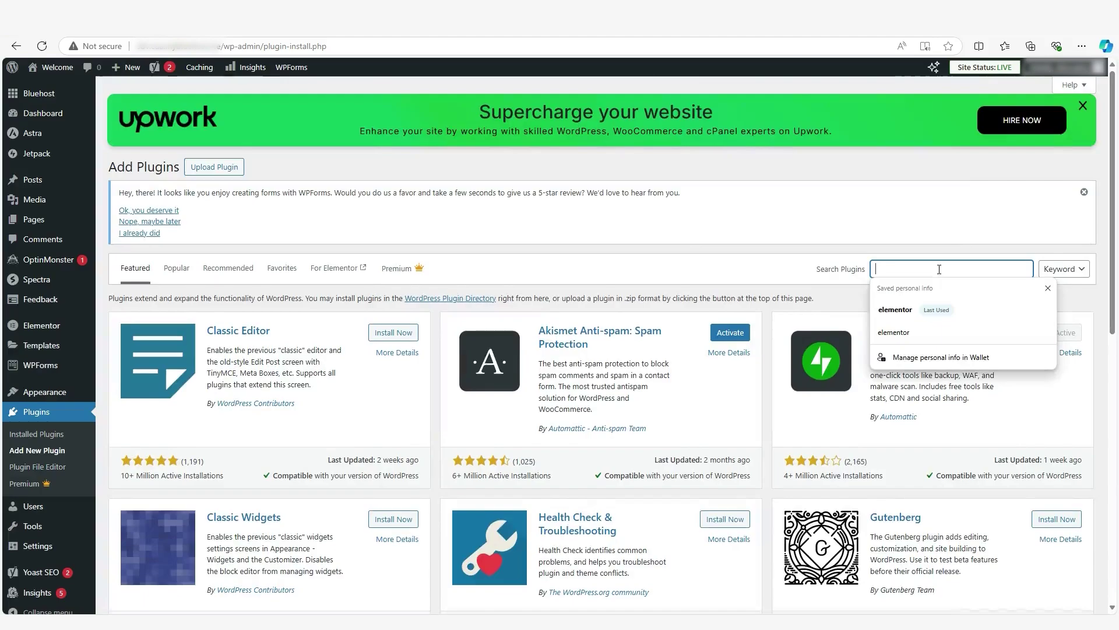
pyautogui.click(905, 315)
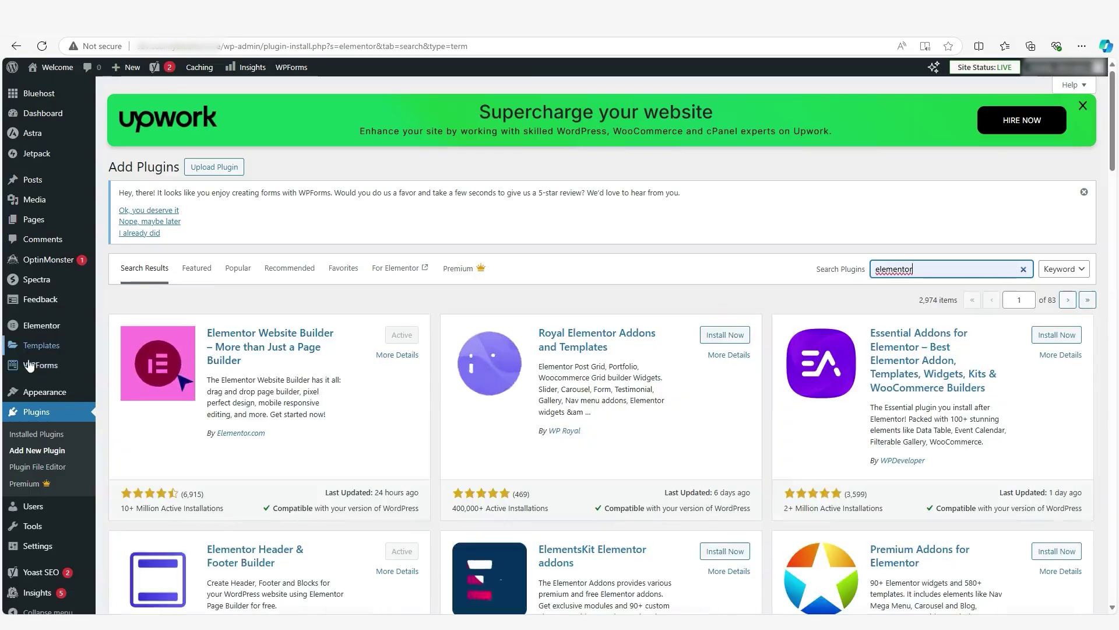
pyautogui.moveTo(36, 332)
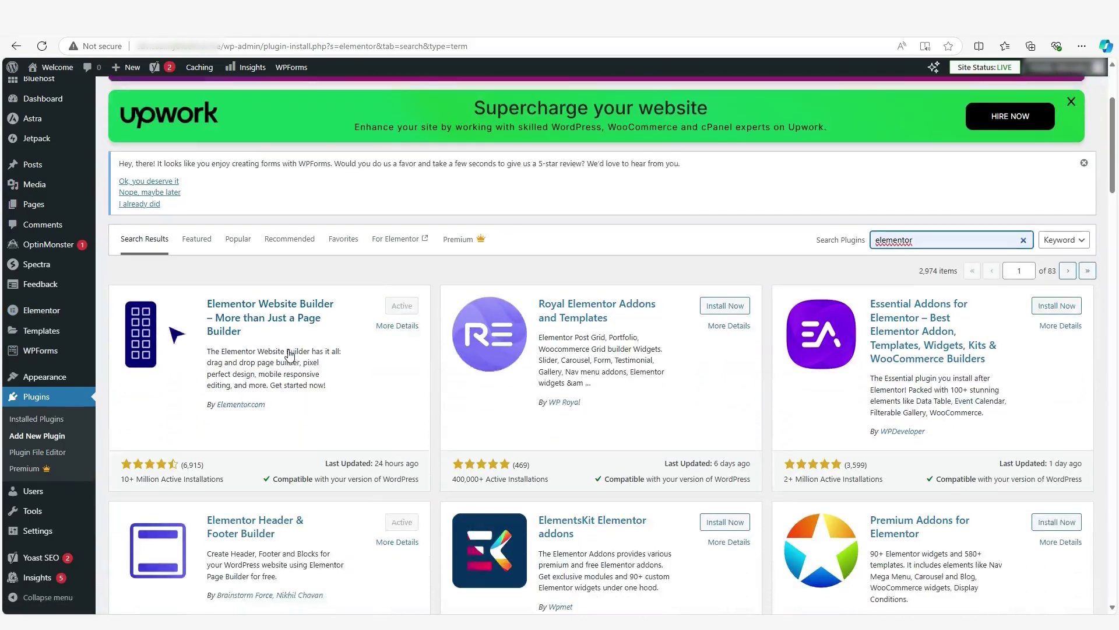
pyautogui.scroll(-2, 231, 466)
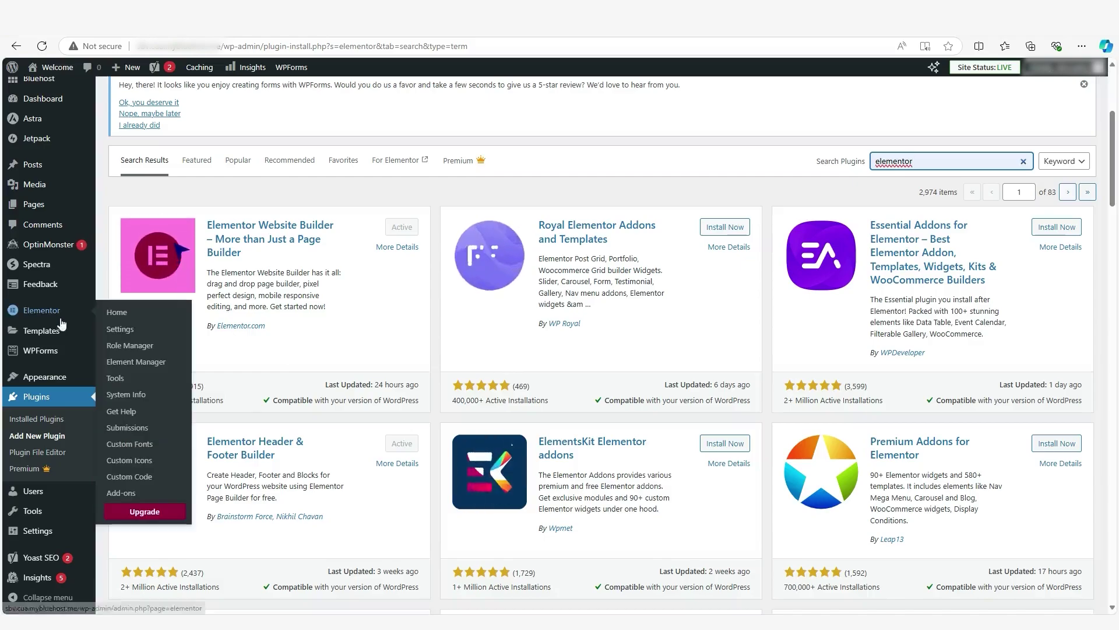
# From the Elementor Home page, create a new page in the Elementor editor.
pyautogui.click(36, 310)
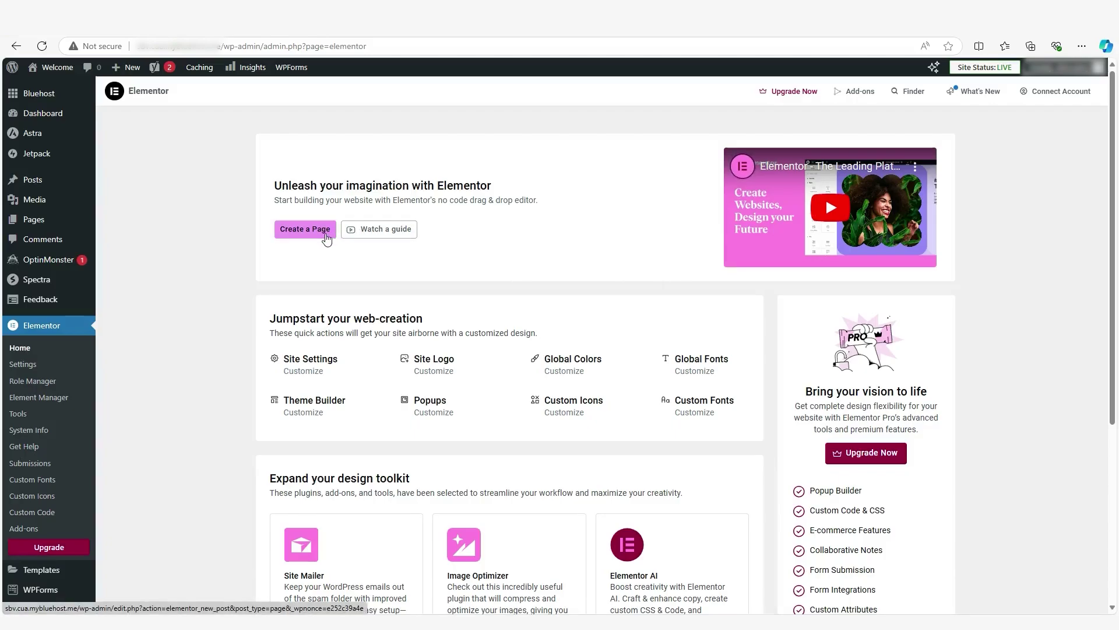
pyautogui.click(298, 230)
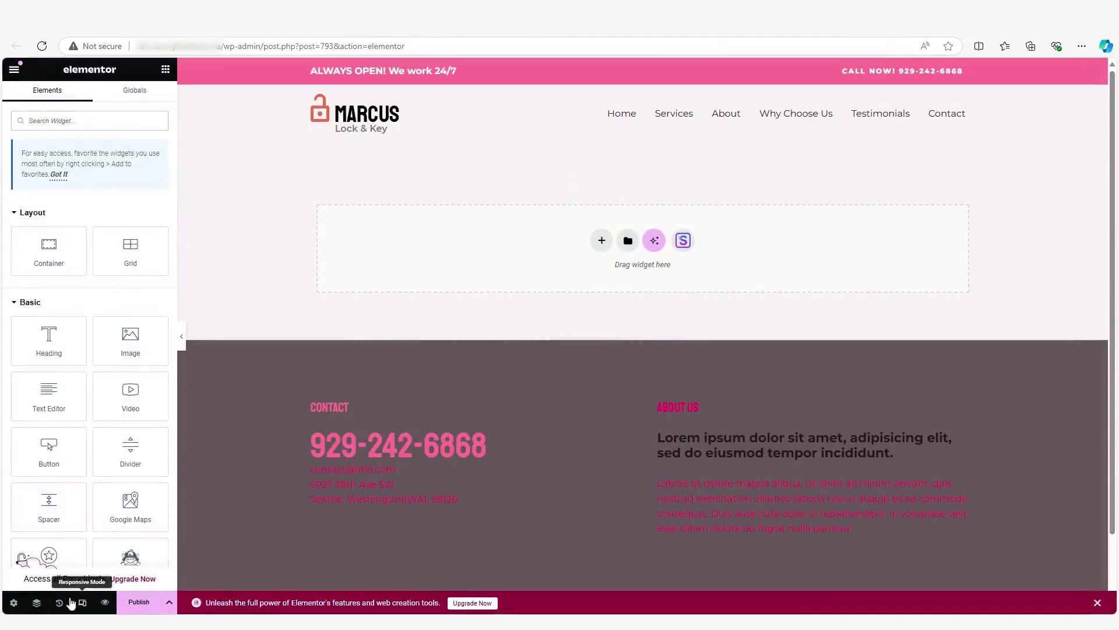
# Set the page's Page Layout to Elementor Canvas in the page settings.
pyautogui.click(15, 603)
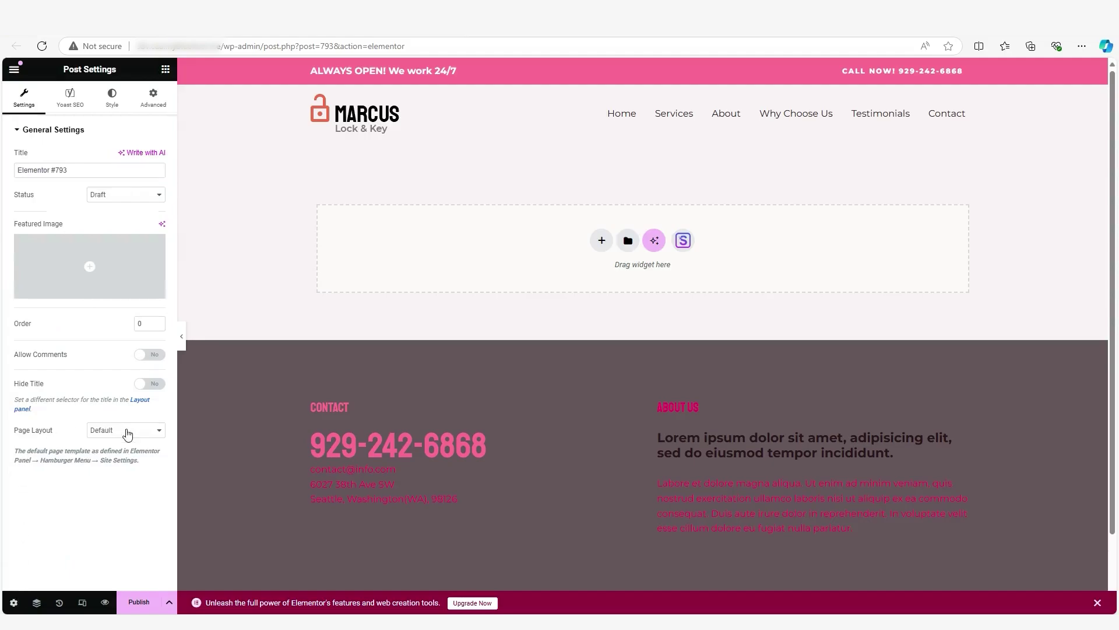
pyautogui.click(128, 434)
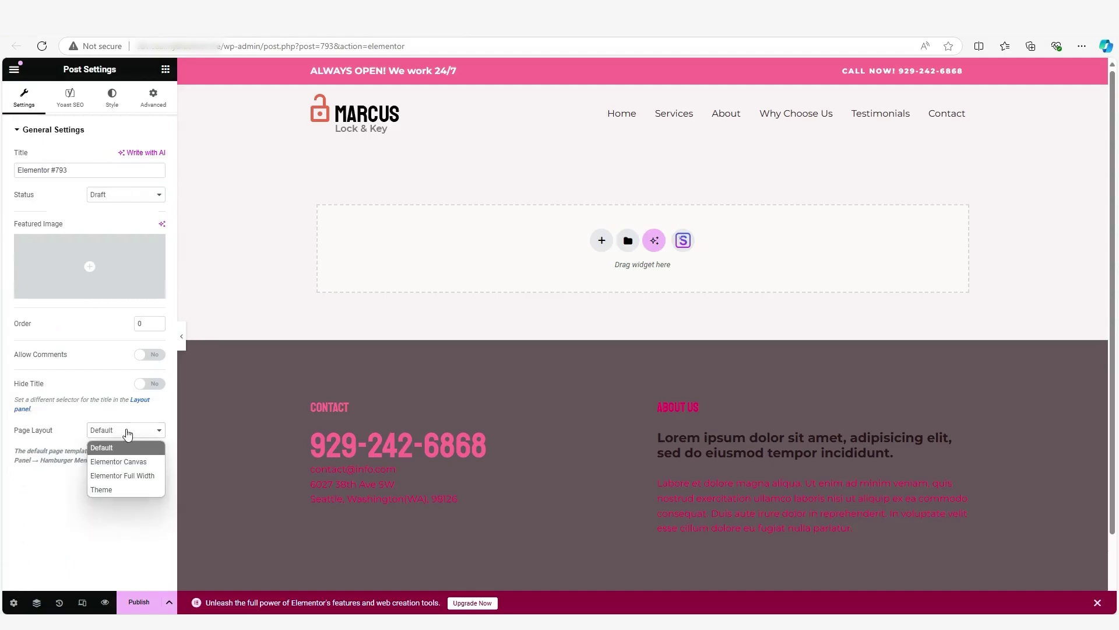
pyautogui.click(116, 462)
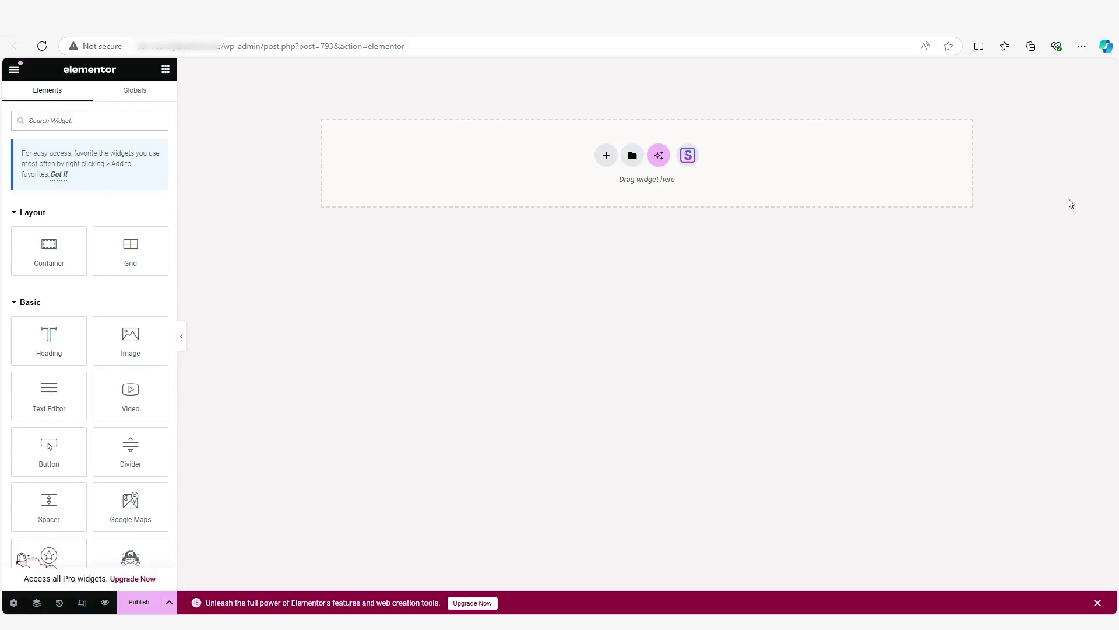
# Switch the panel back to the Elements widget library and browse the widget categories.
pyautogui.click(167, 71)
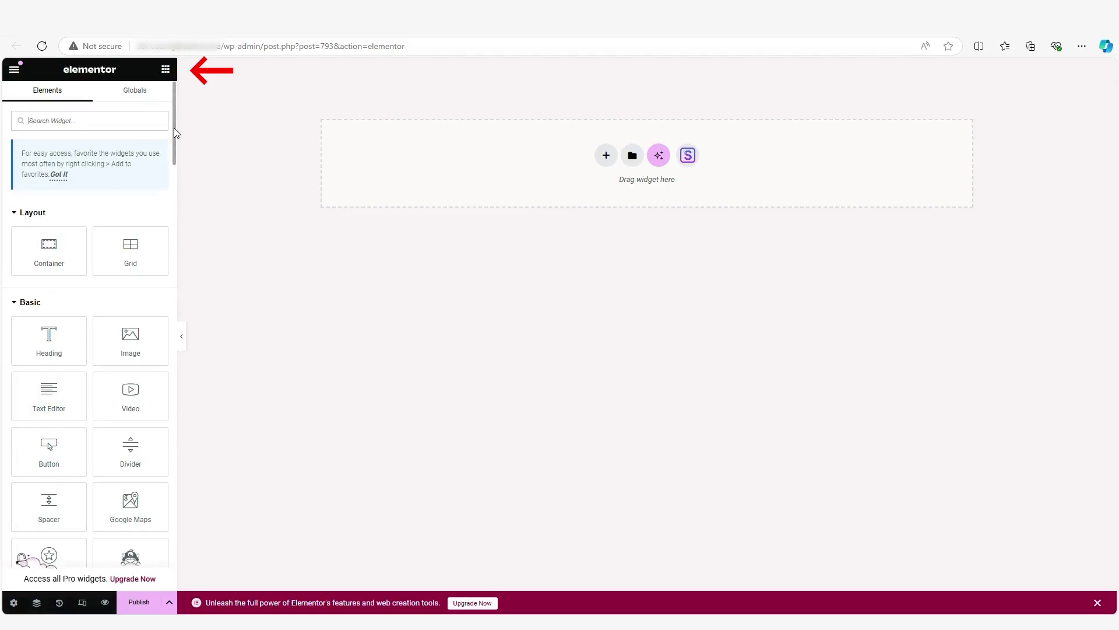
pyautogui.moveTo(174, 128); pyautogui.dragTo(175, 154)
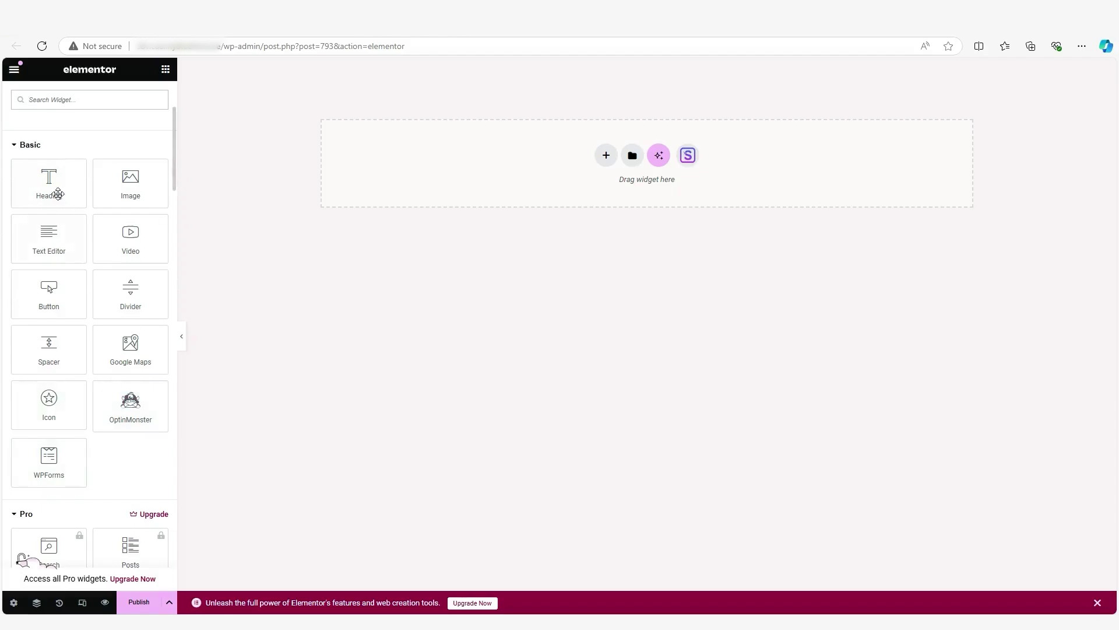
pyautogui.scroll(2, 175, 155)
pyautogui.moveTo(175, 154); pyautogui.dragTo(166, 514)
pyautogui.scroll(-3, 166, 514)
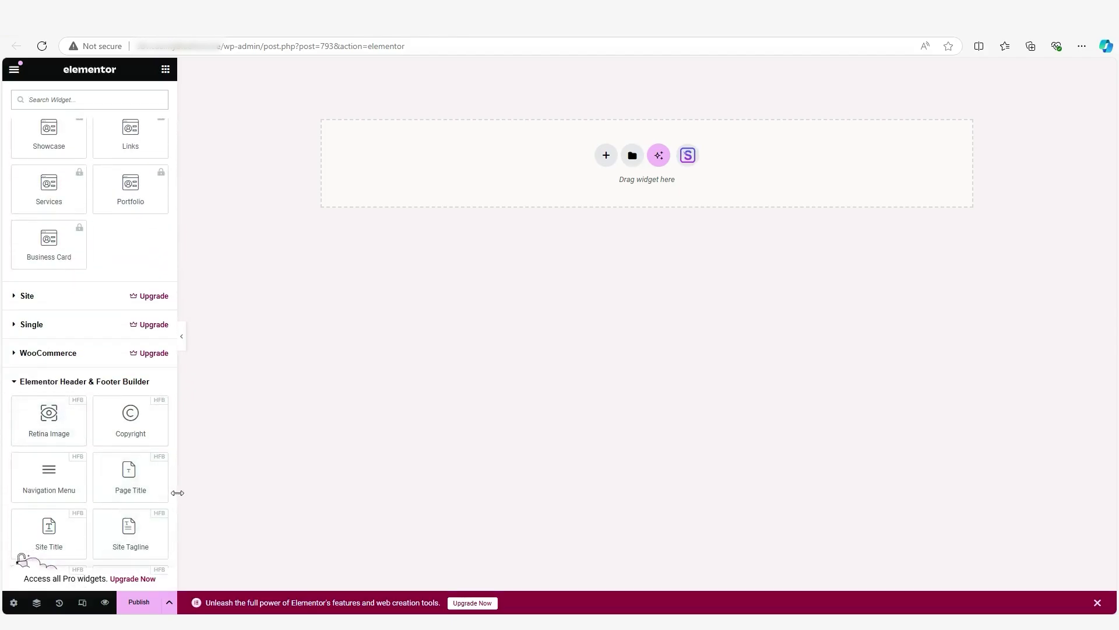
pyautogui.moveTo(173, 491); pyautogui.dragTo(132, 90)
pyautogui.scroll(-1, 170, 113)
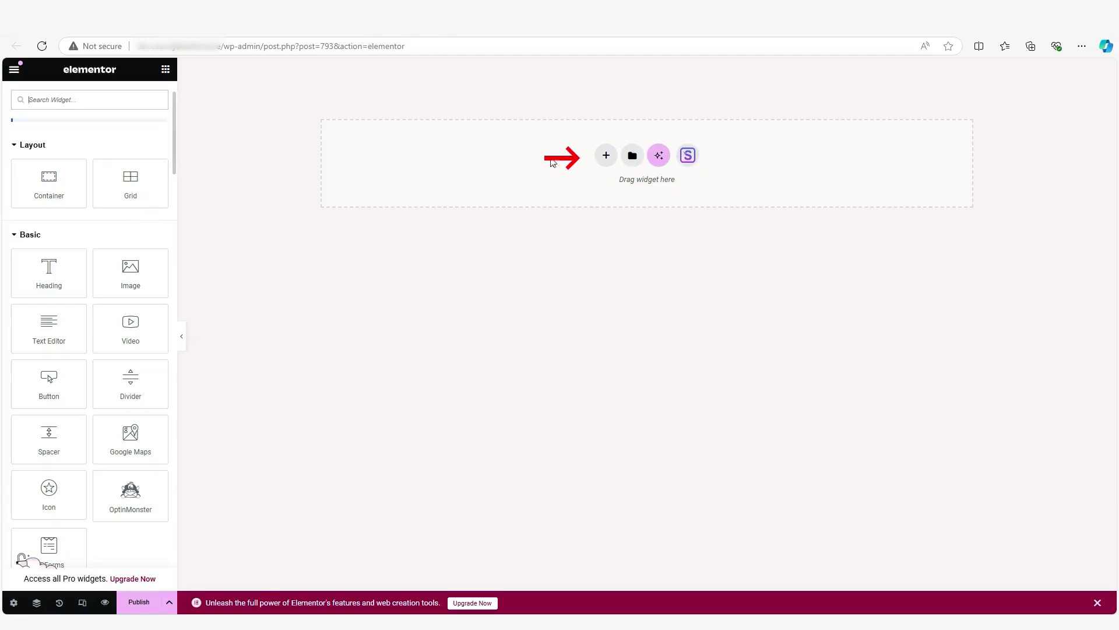
# Add a Flexbox container with the two-column structure to the empty page.
pyautogui.click(605, 155)
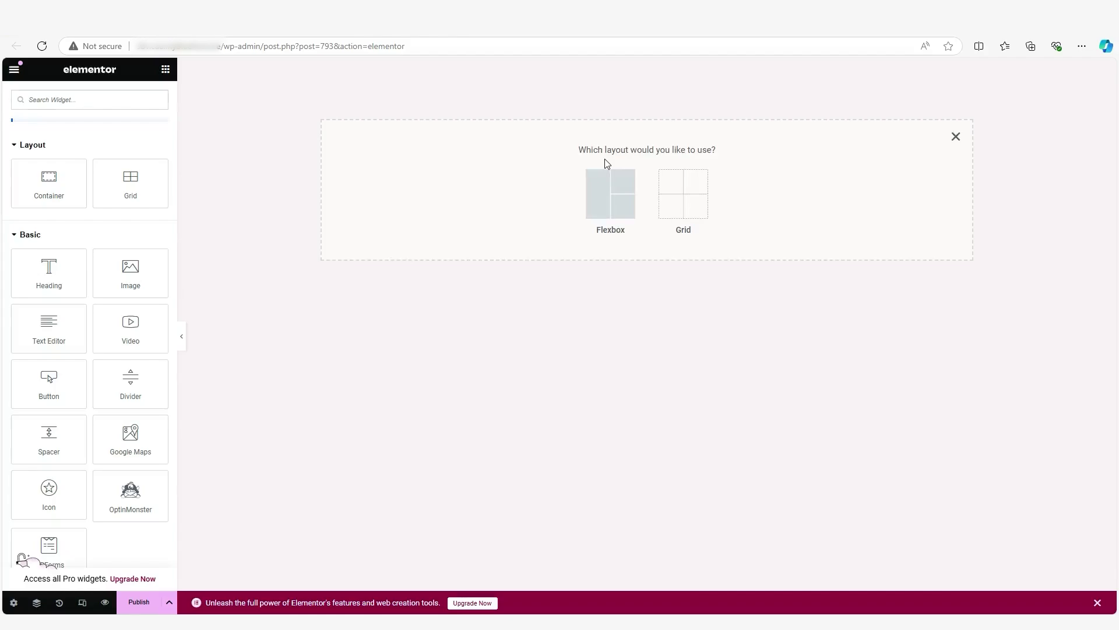
pyautogui.click(621, 188)
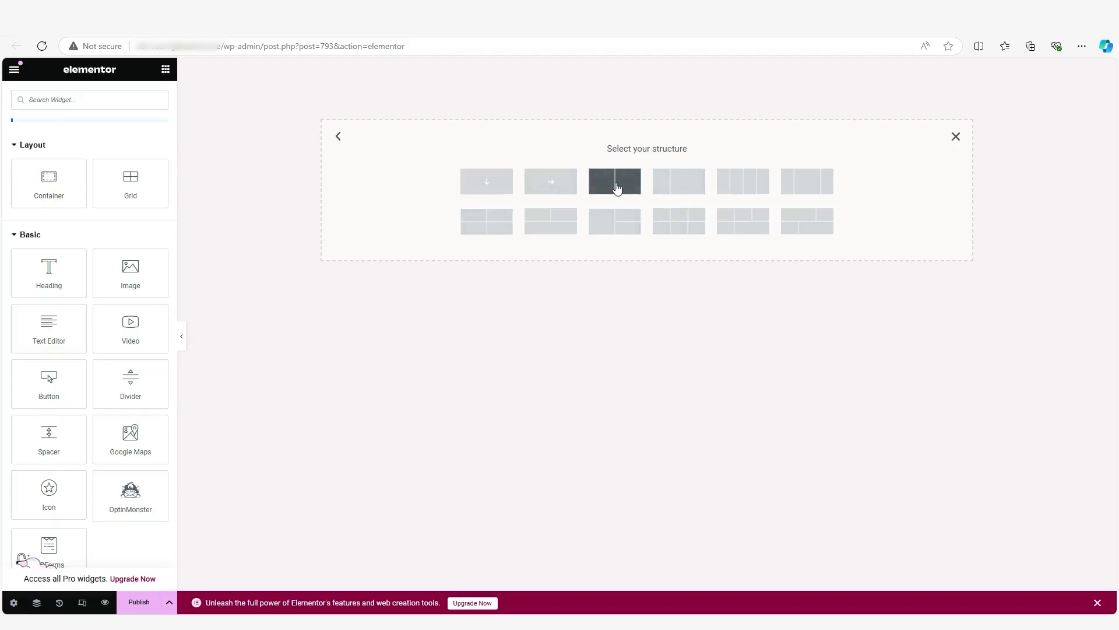
pyautogui.click(617, 187)
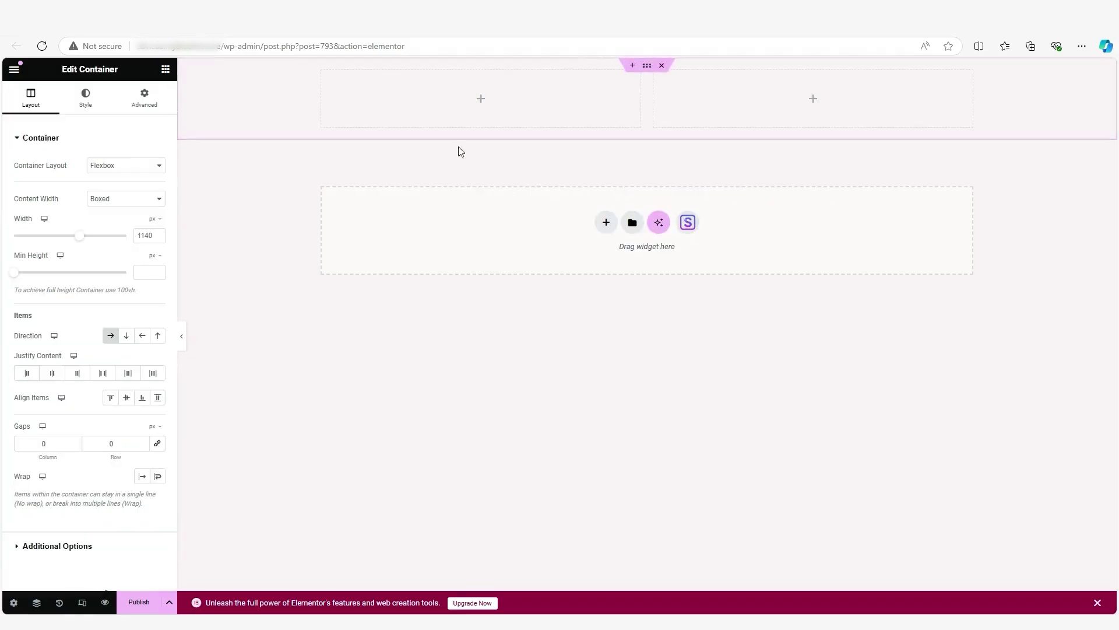
# Place an Image widget in each of the container's two columns.
pyautogui.click(479, 104)
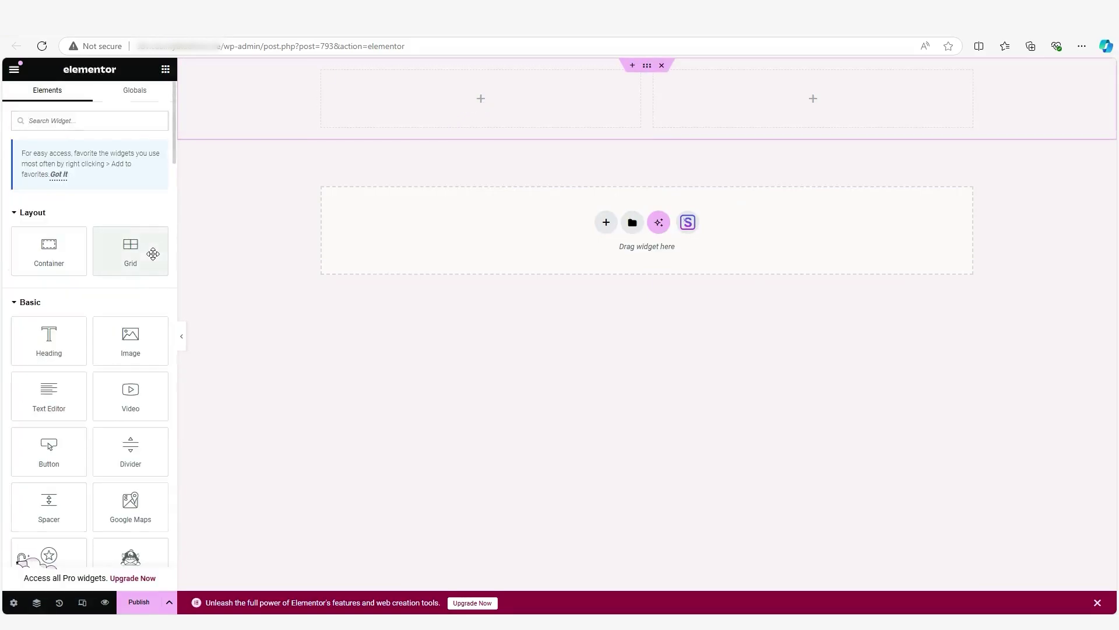
pyautogui.moveTo(118, 362); pyautogui.dragTo(408, 108)
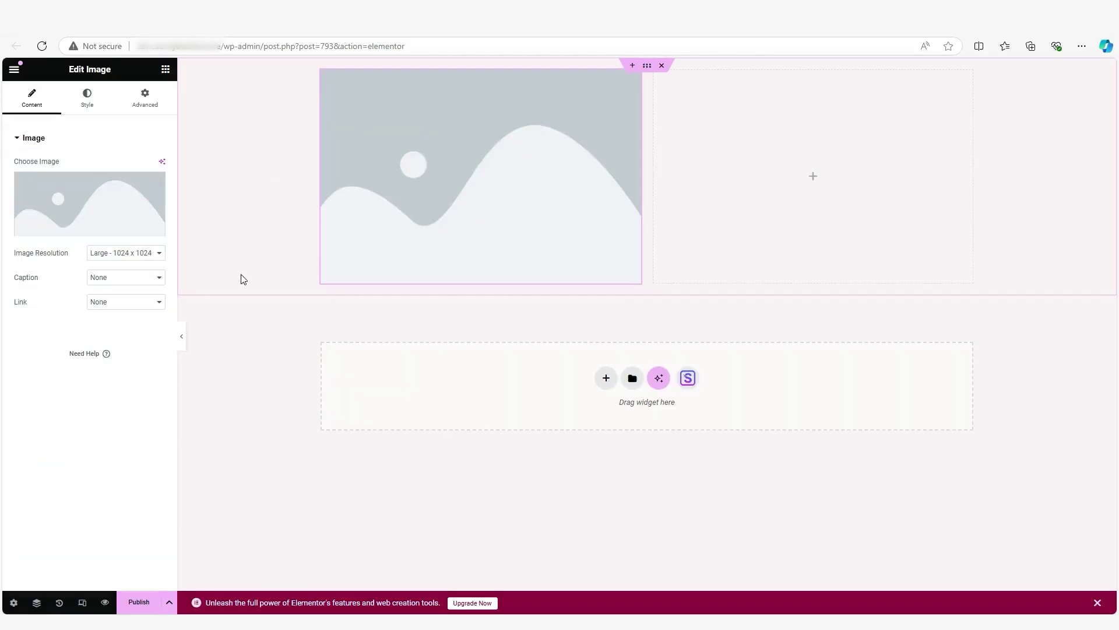
pyautogui.click(166, 69)
pyautogui.moveTo(133, 349); pyautogui.dragTo(789, 169)
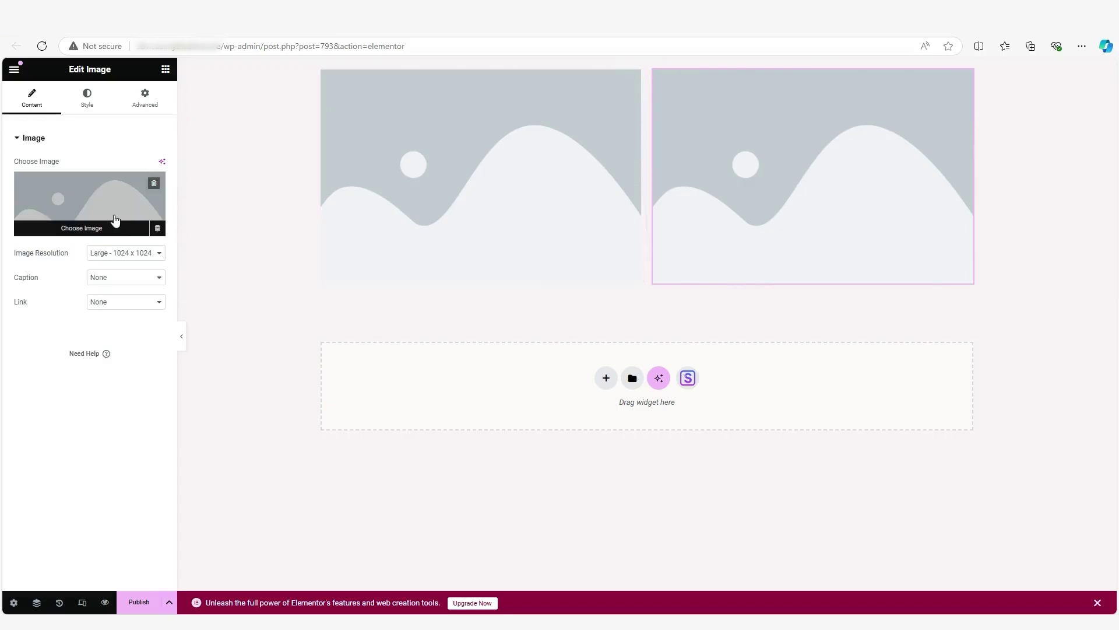
# Upload the gardening photos to the Media Library and insert Echinacea Cheyenne Spirit on the left.
pyautogui.click(88, 201)
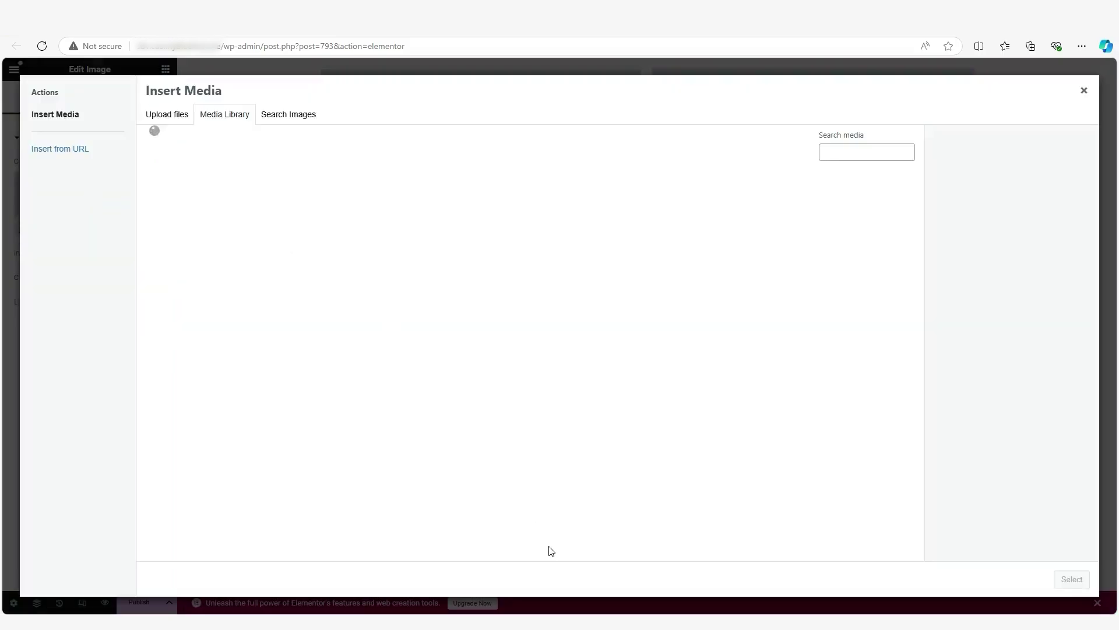
pyautogui.click(609, 613)
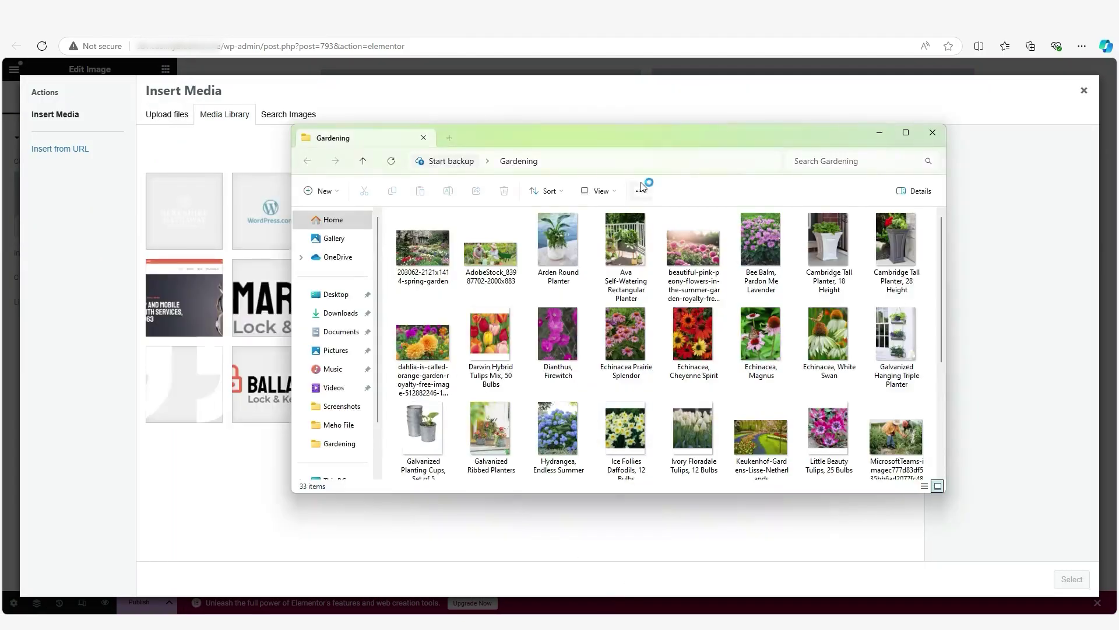
pyautogui.moveTo(474, 143); pyautogui.dragTo(587, 81)
pyautogui.click(535, 193)
pyautogui.moveTo(372, 284); pyautogui.dragTo(301, 341)
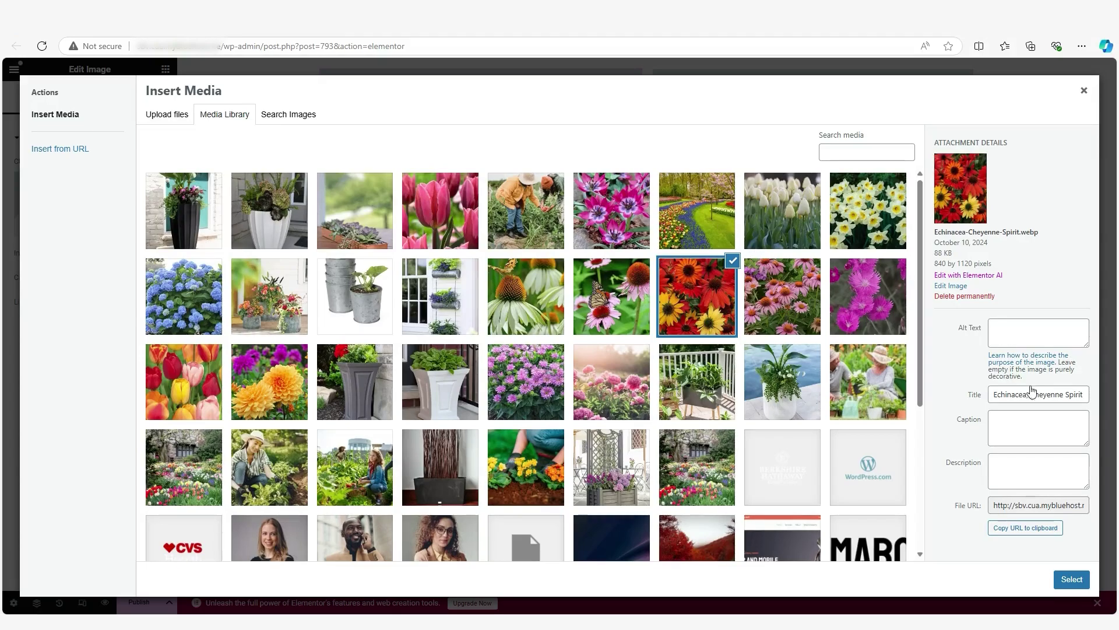
pyautogui.click(1071, 580)
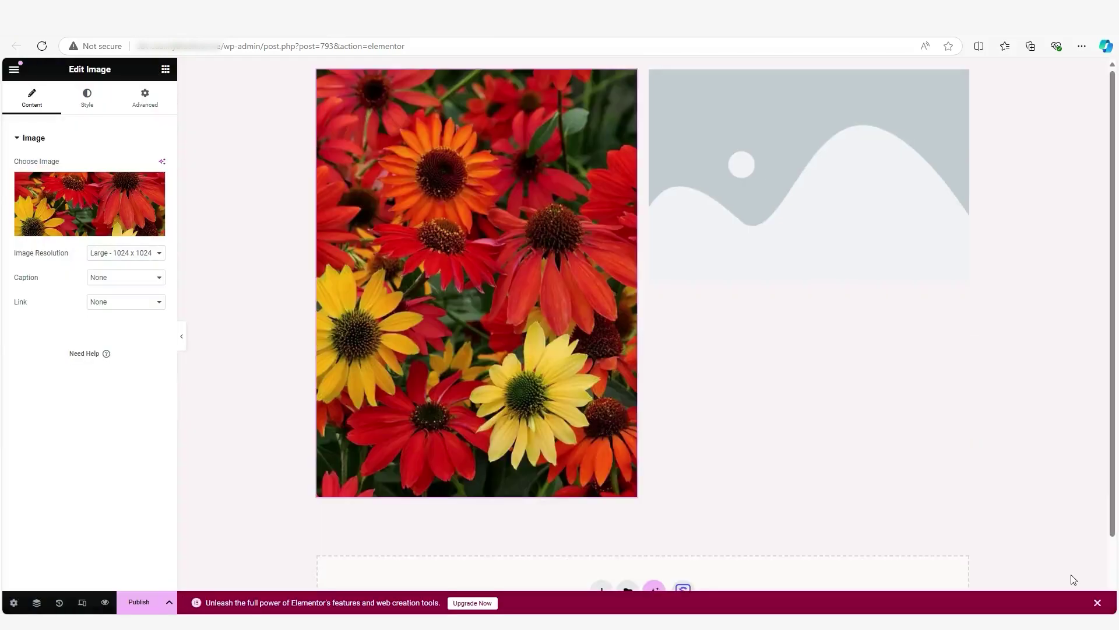
# Insert the pink Echinacea Prairie Splendor photo into the right image widget.
pyautogui.click(733, 145)
pyautogui.click(103, 201)
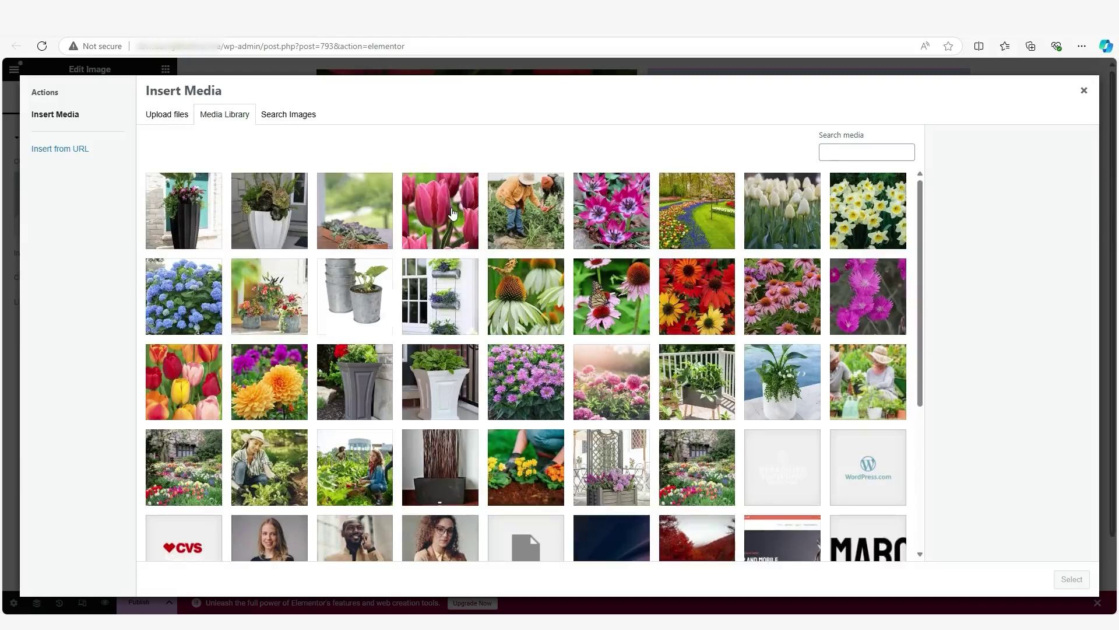
pyautogui.click(761, 304)
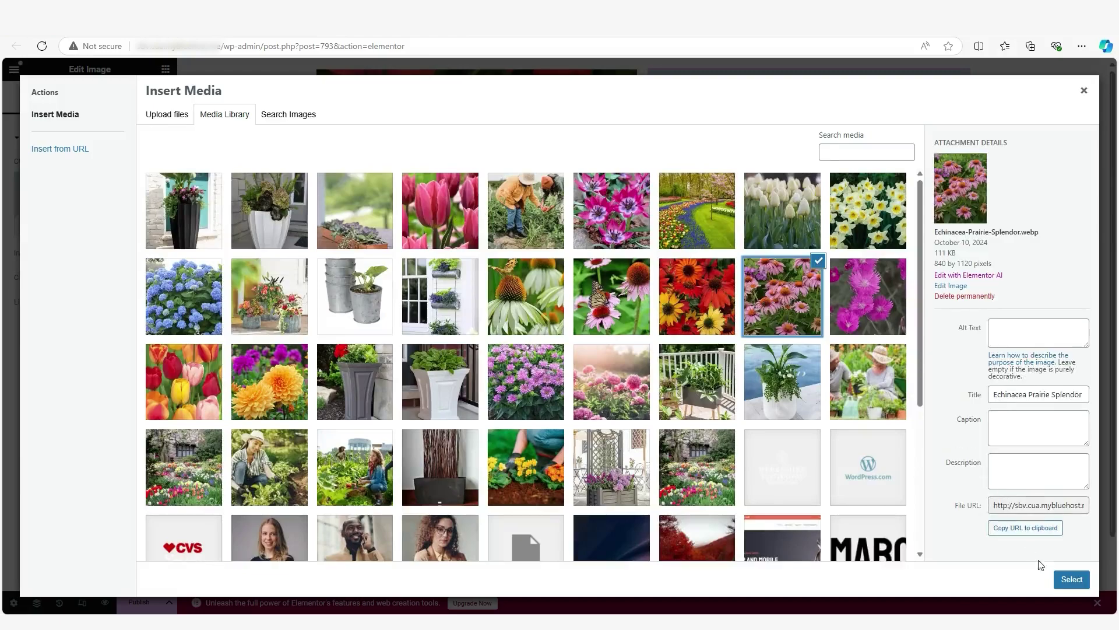
pyautogui.click(1071, 580)
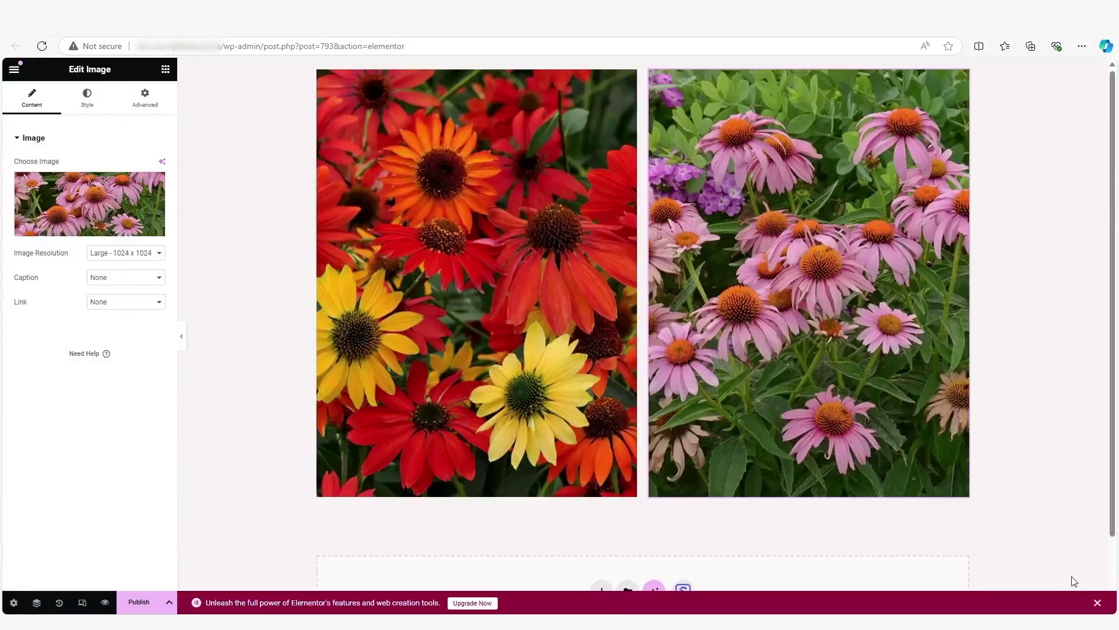
pyautogui.click(572, 258)
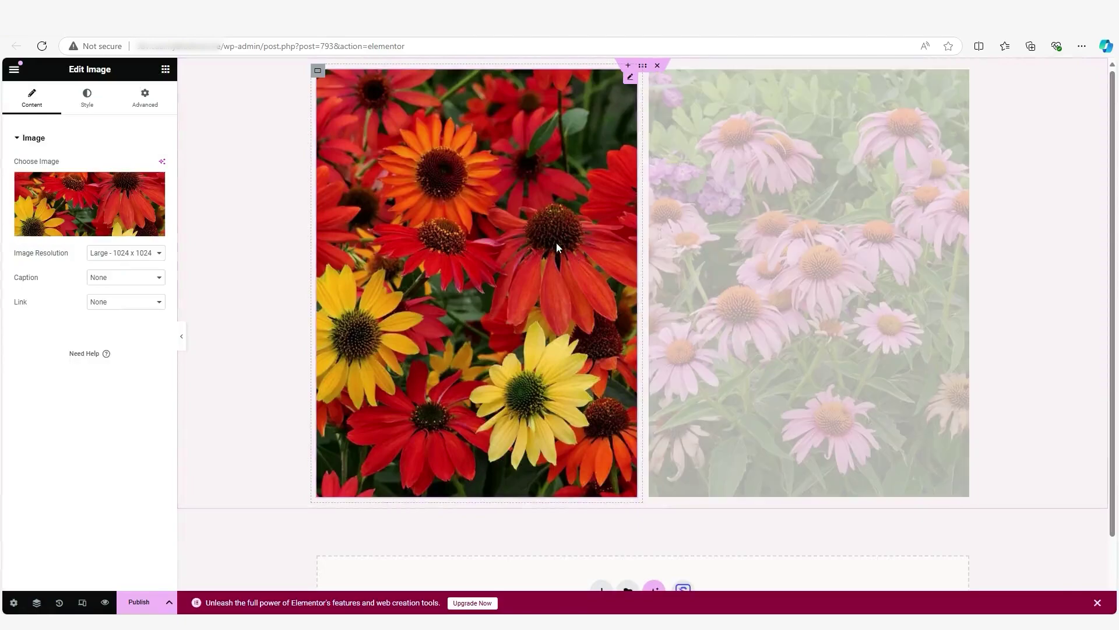
# Give the red flower image a 70% custom width, centre it, and widen the left column to about 43%.
pyautogui.click(153, 105)
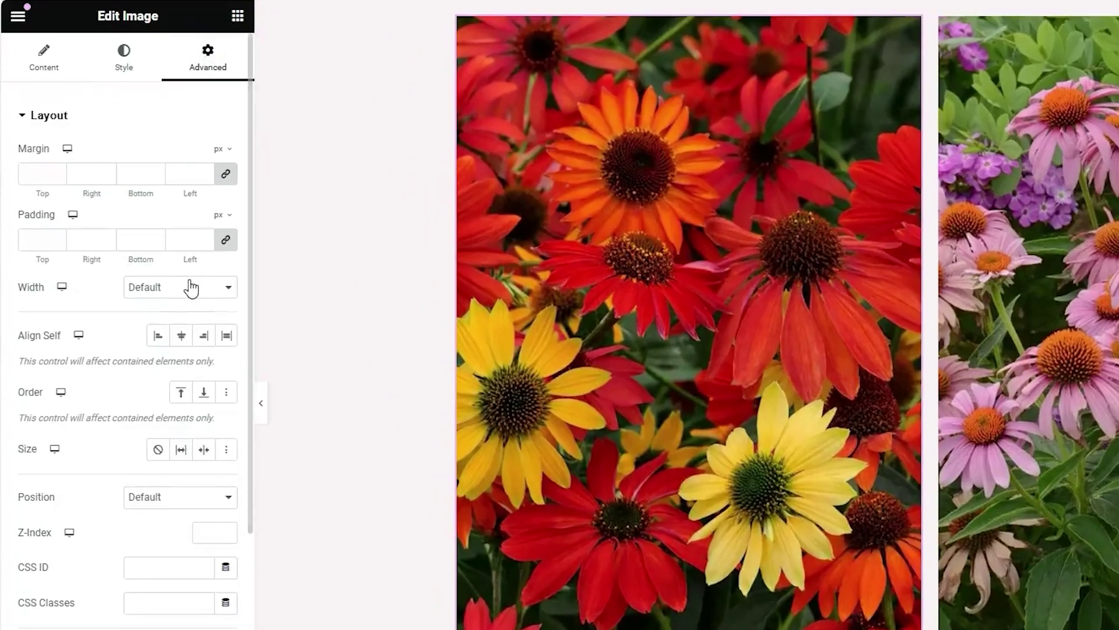
pyautogui.click(155, 291)
pyautogui.click(195, 371)
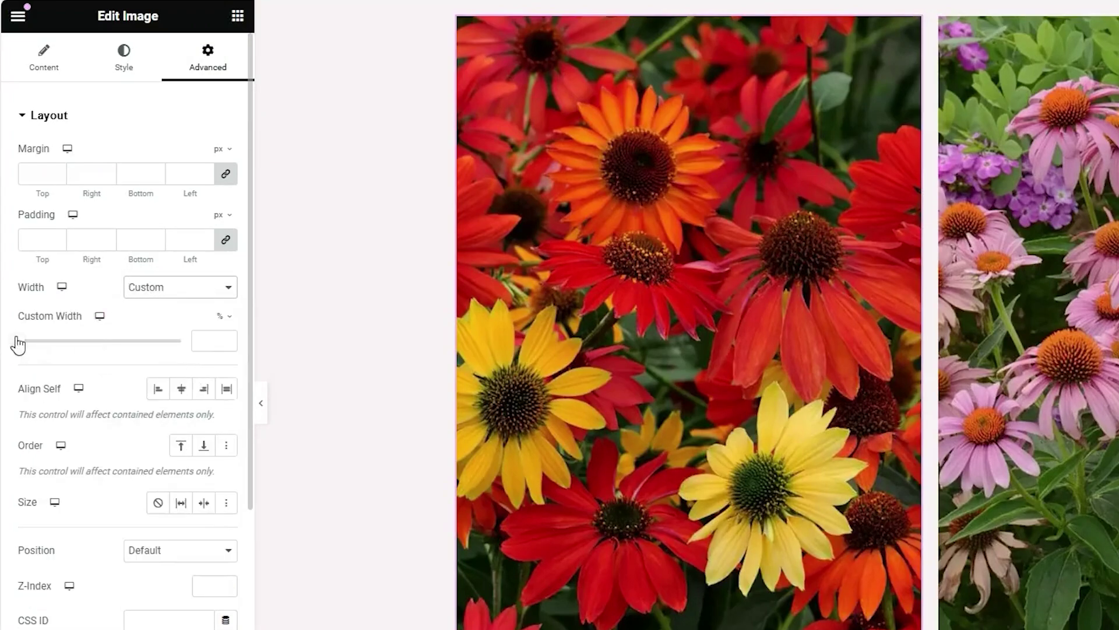
pyautogui.moveTo(17, 341); pyautogui.dragTo(137, 343)
pyautogui.click(181, 389)
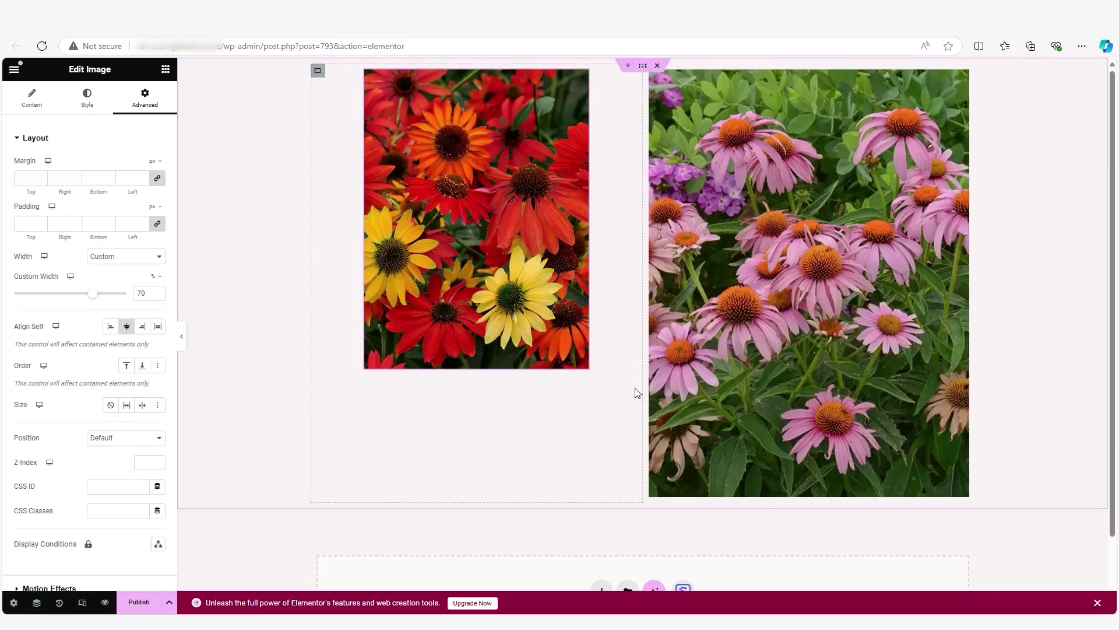
pyautogui.moveTo(637, 392); pyautogui.dragTo(636, 364)
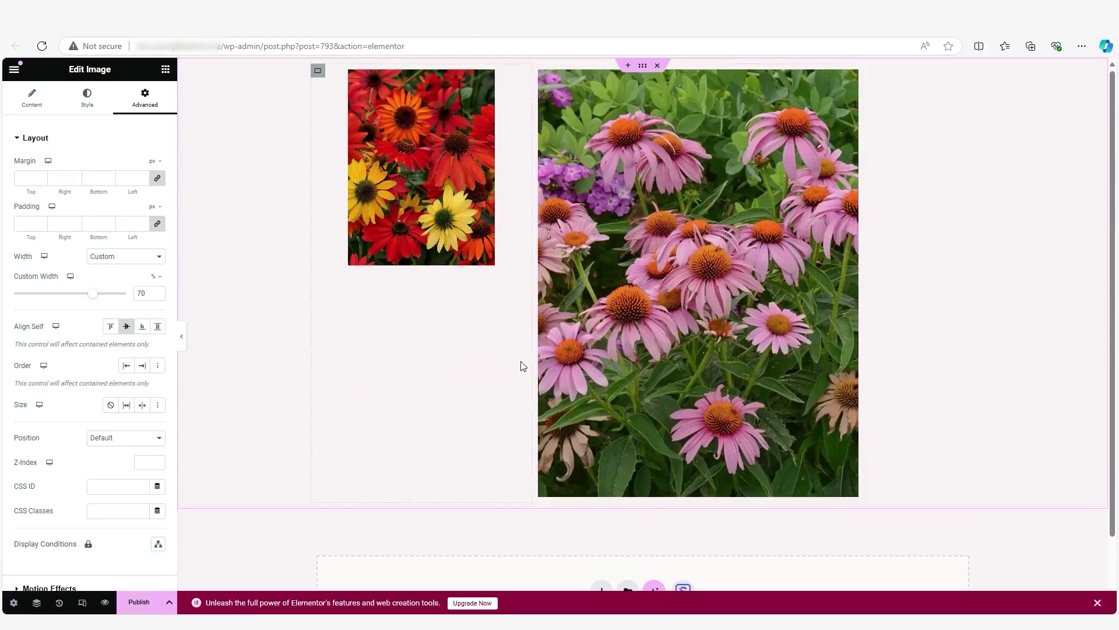
pyautogui.moveTo(532, 365); pyautogui.dragTo(603, 365)
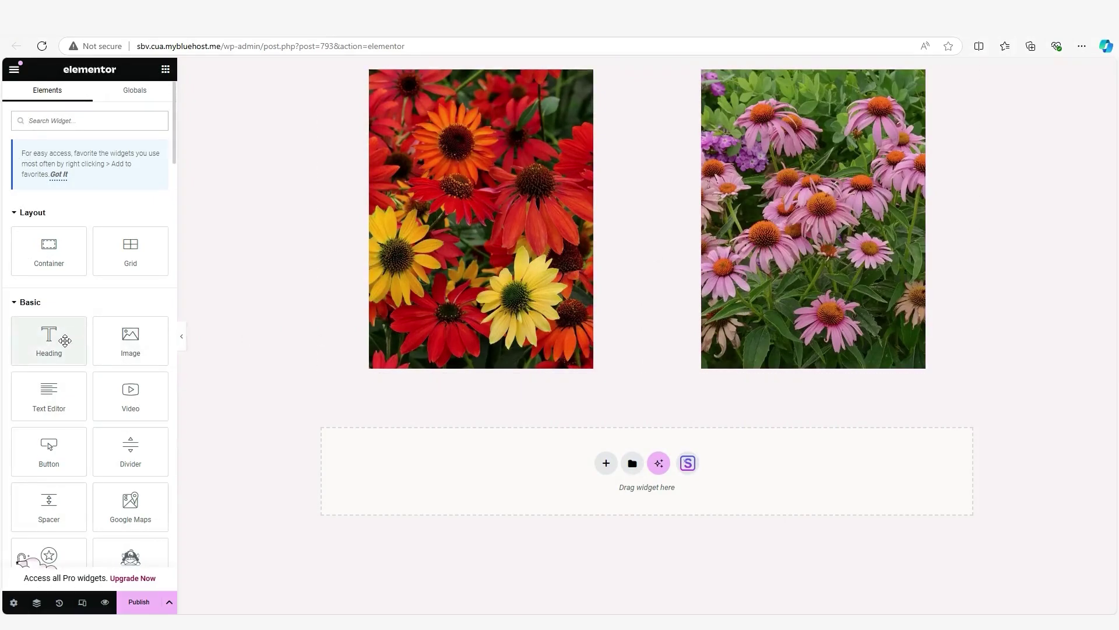
# Add an 'Unleash Your Green Thumb' heading above the red flowers, in Accent orange-red, left-aligned.
pyautogui.moveTo(64, 340); pyautogui.dragTo(455, 74)
pyautogui.moveTo(106, 179); pyautogui.dragTo(18, 180)
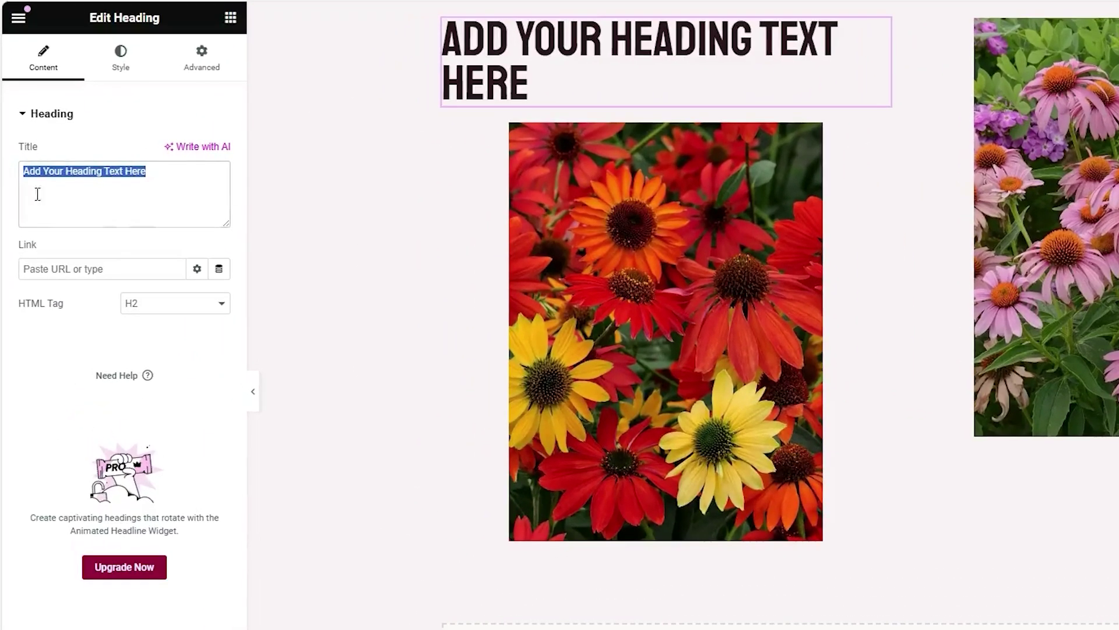
pyautogui.write('uNLEASH yOUR GREEN THUMB')
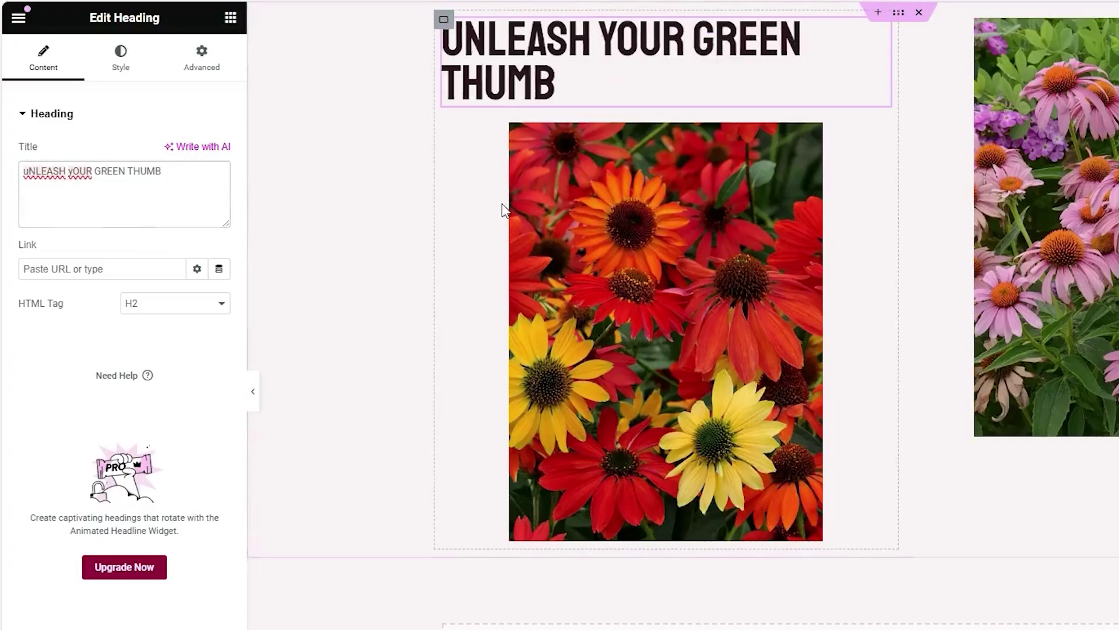
pyautogui.click(134, 69)
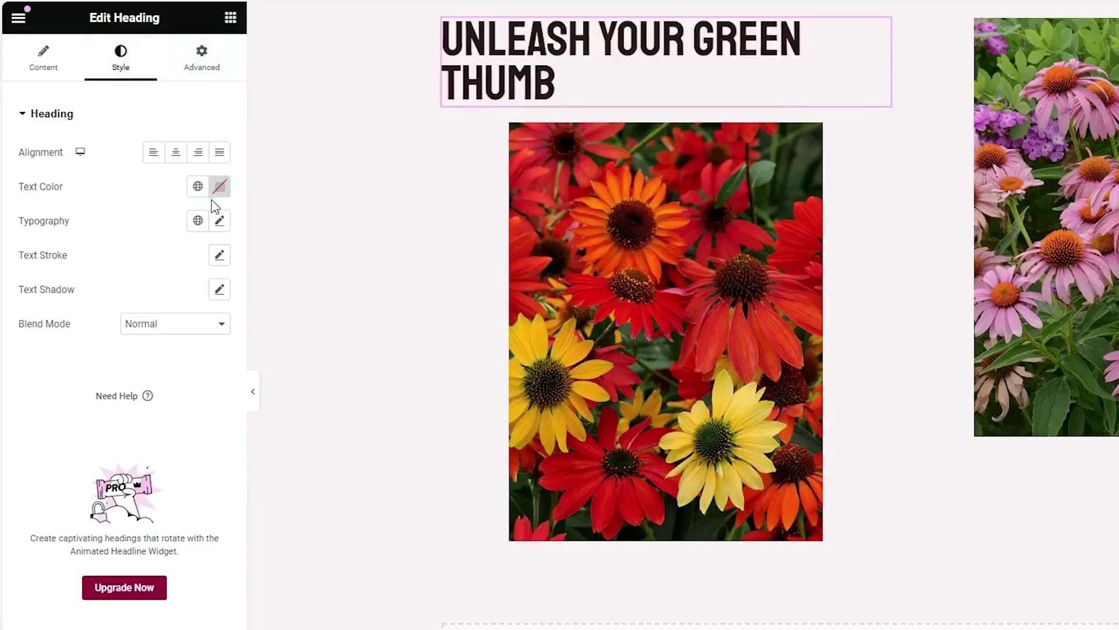
pyautogui.click(198, 186)
pyautogui.click(110, 359)
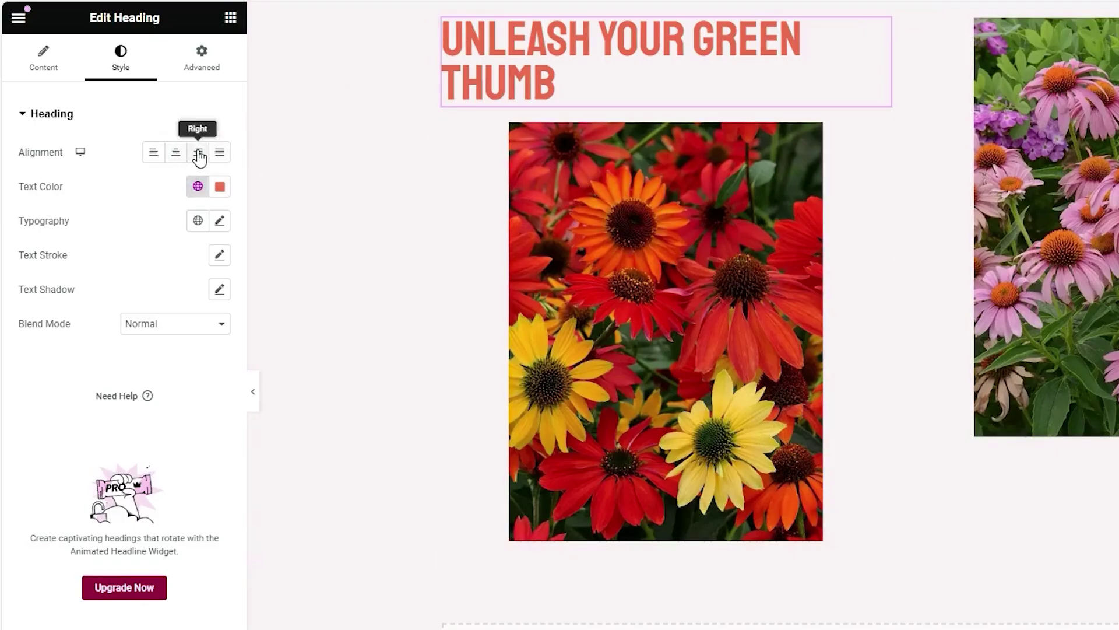
pyautogui.click(198, 154)
pyautogui.click(153, 154)
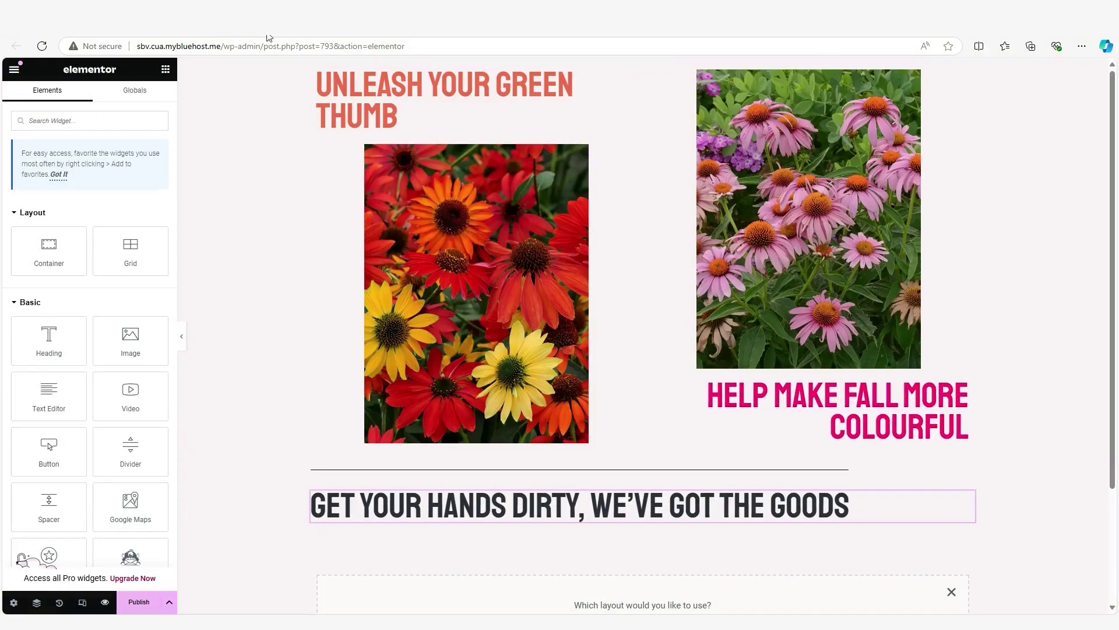
# Create a new WordPress page titled 'Garden Gear' and publish it.
pyautogui.hotkey('alt', 'Left')
pyautogui.moveTo(18, 231)
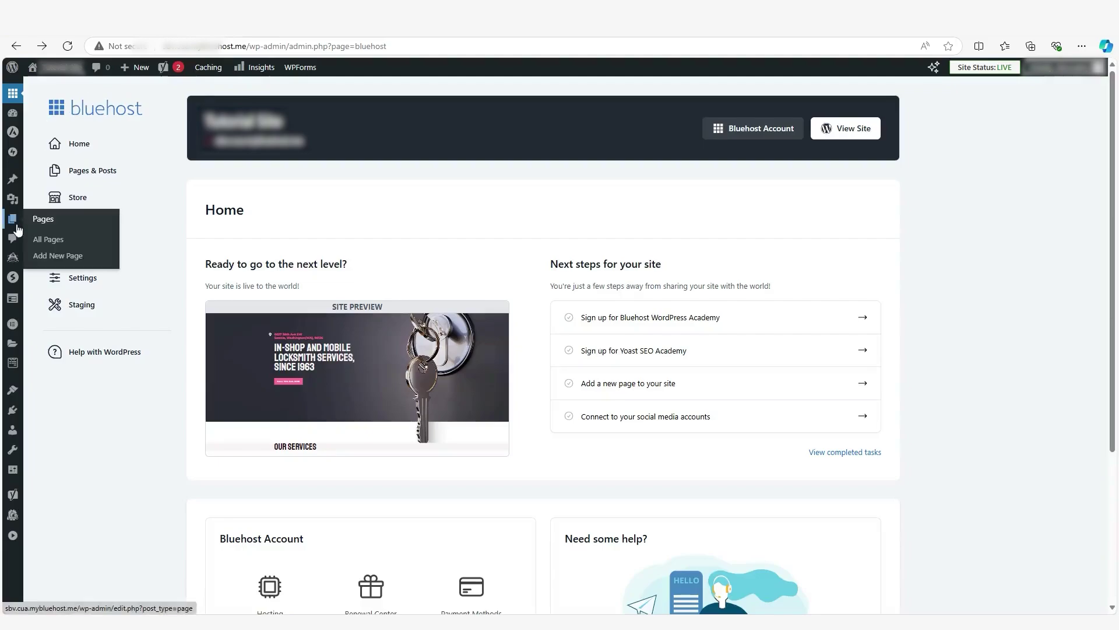
pyautogui.click(61, 256)
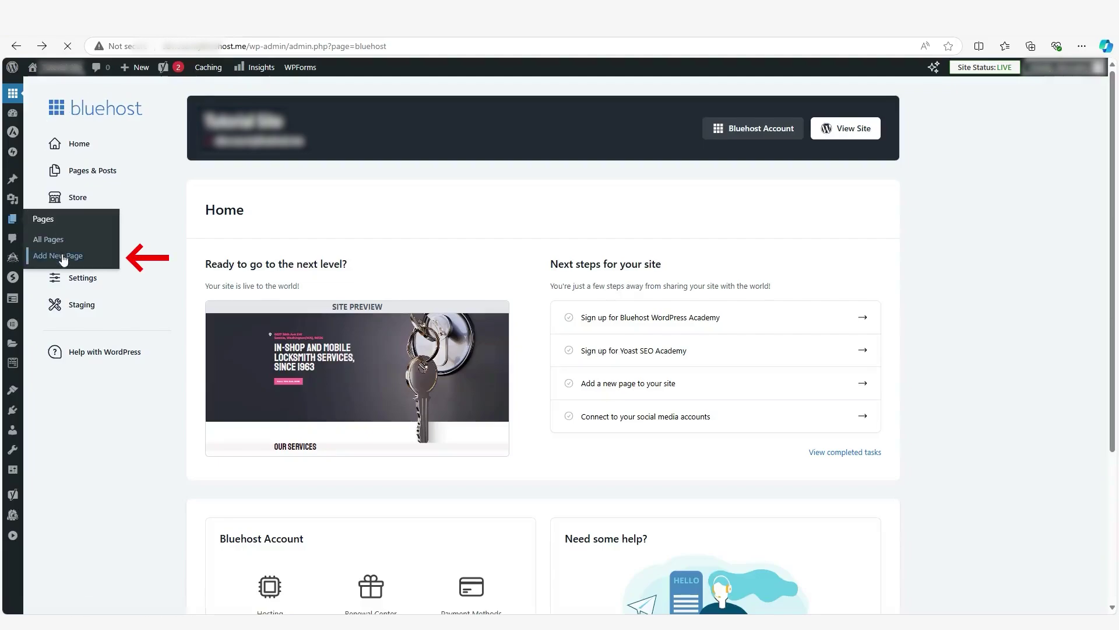
pyautogui.click(291, 169)
pyautogui.write('Garden Gear')
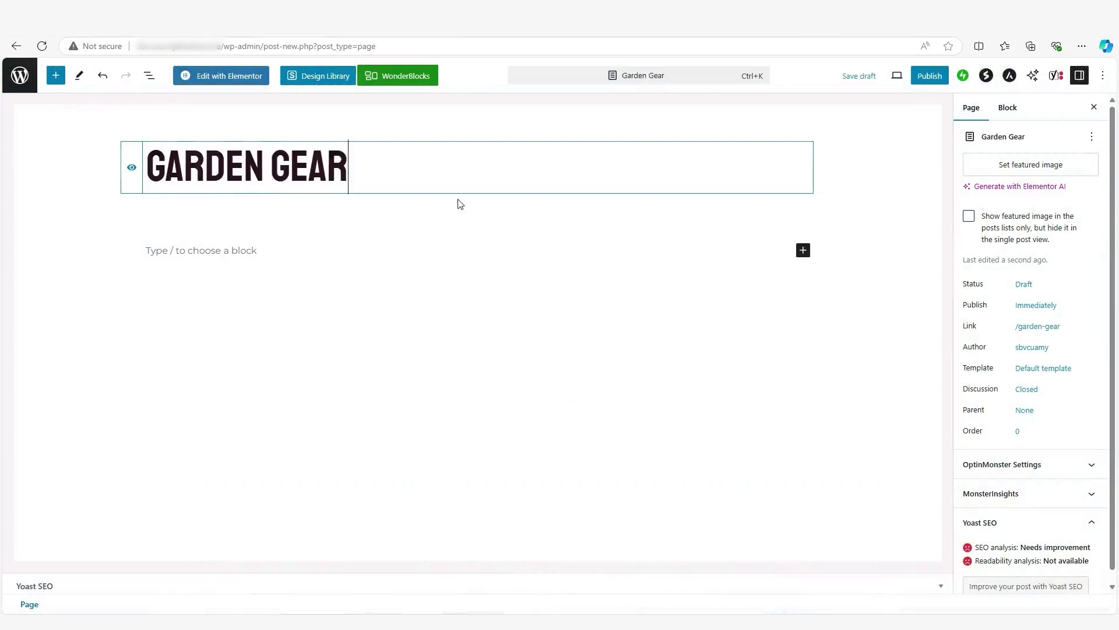
pyautogui.click(925, 79)
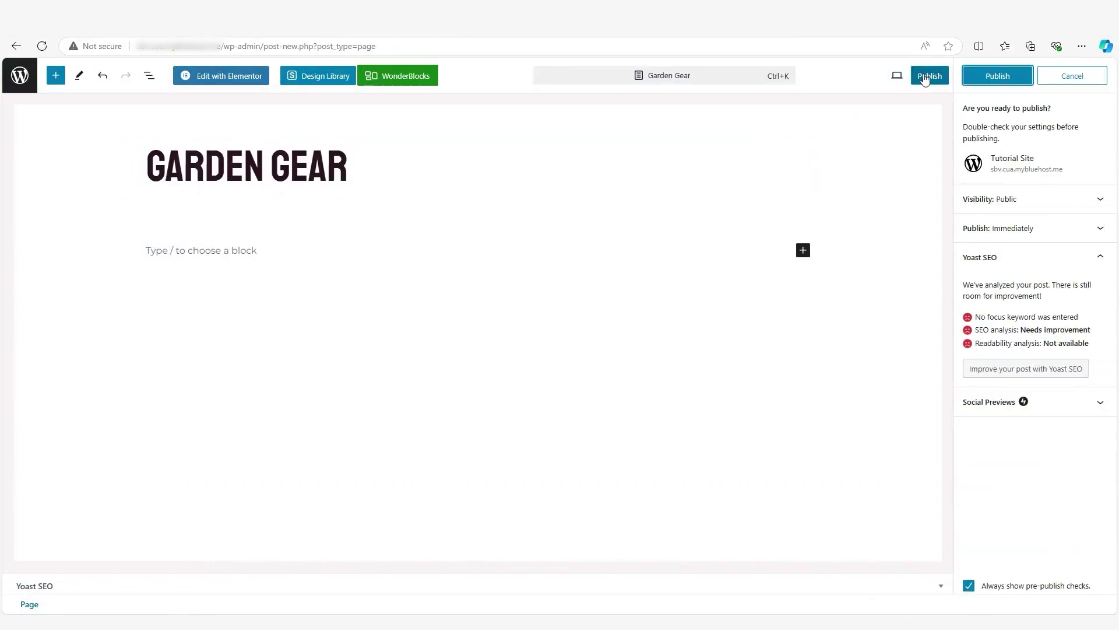
pyautogui.click(995, 75)
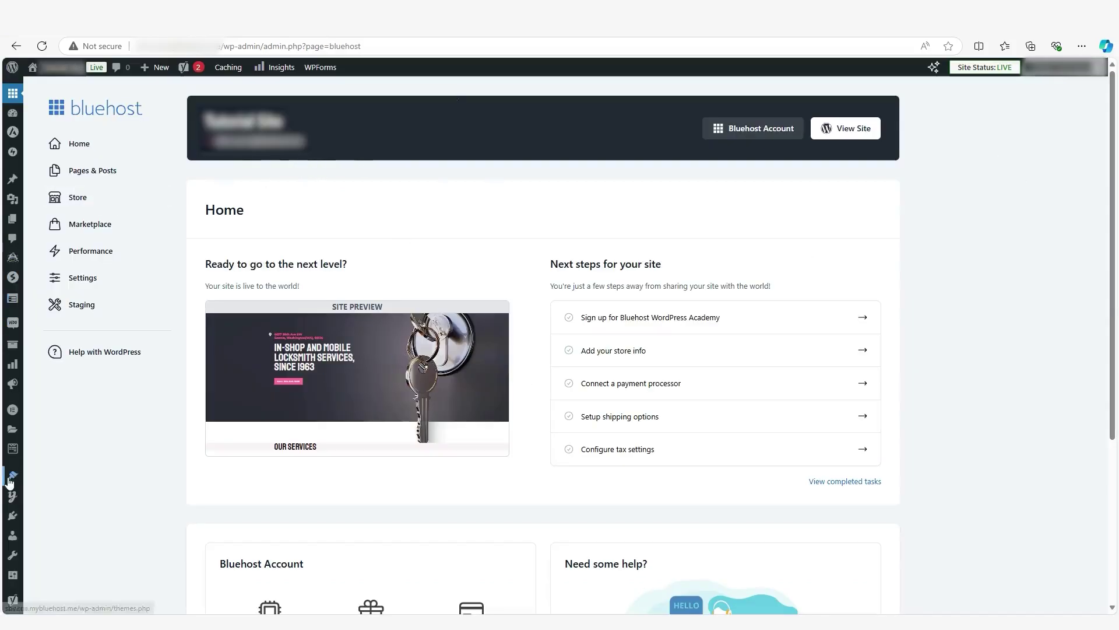
# Under Appearance > Menus, create 'Main Menu' with the Primary Menu display location ticked.
pyautogui.moveTo(12, 480)
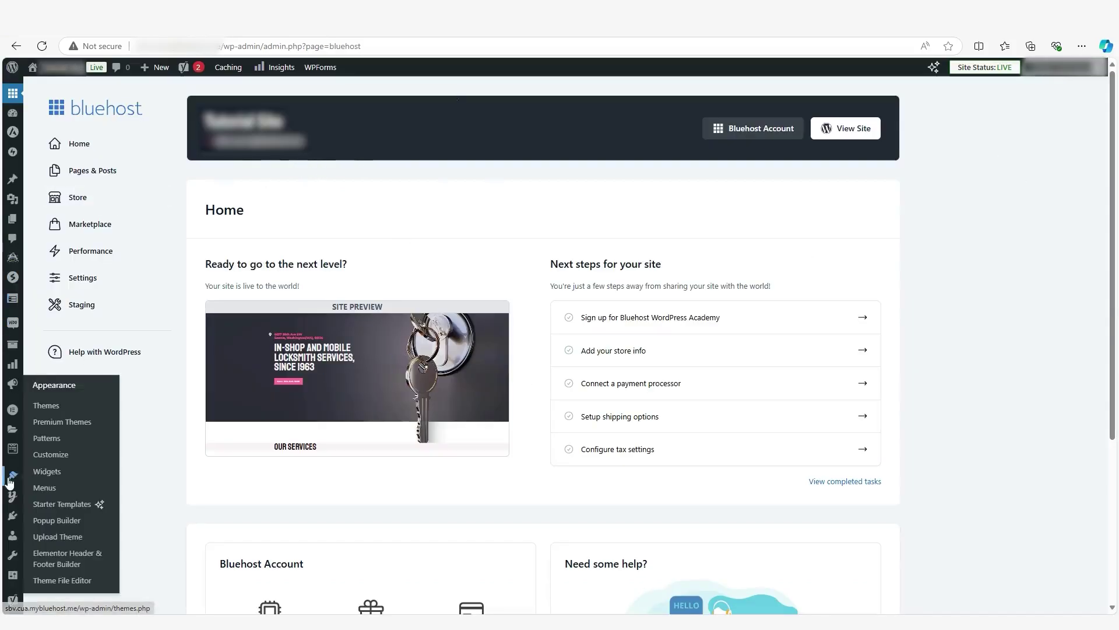
pyautogui.click(45, 489)
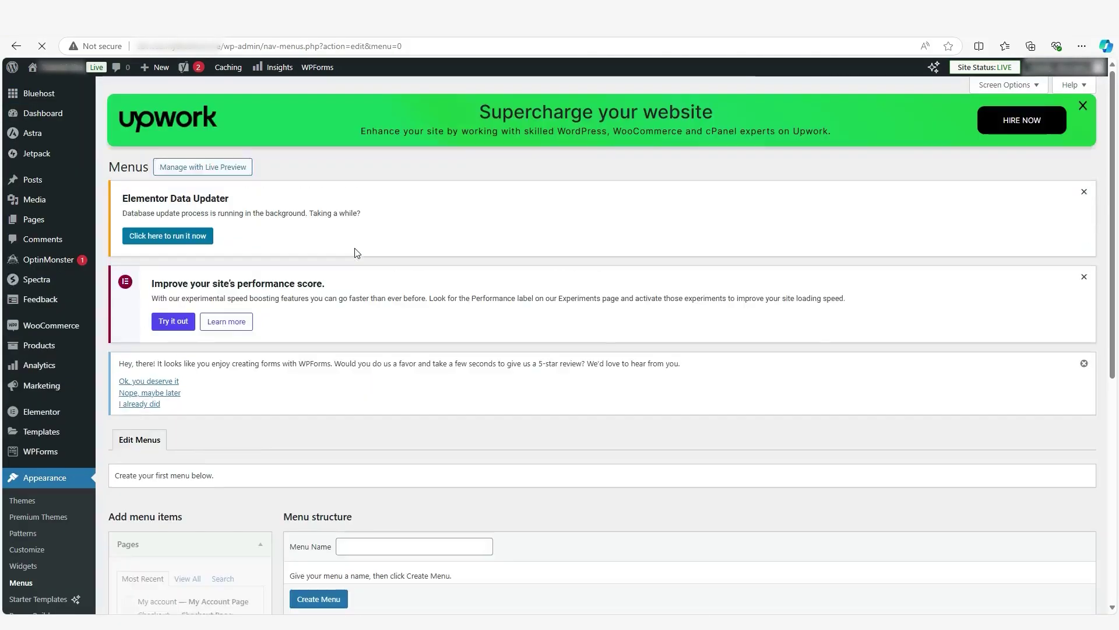
pyautogui.scroll(-2, 353, 268)
pyautogui.click(394, 427)
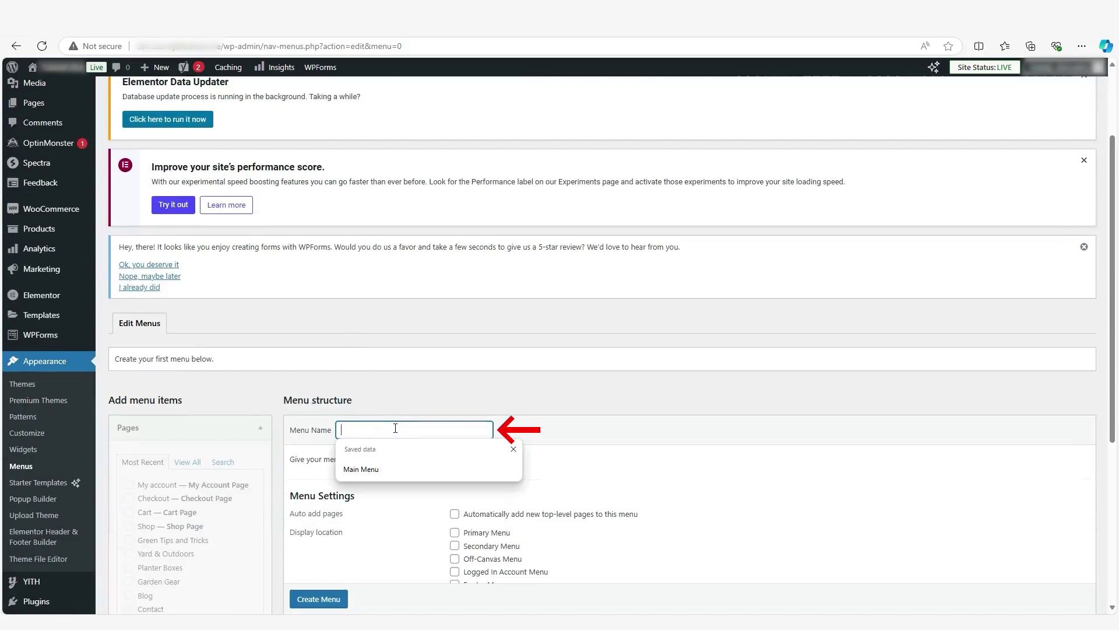
pyautogui.click(393, 470)
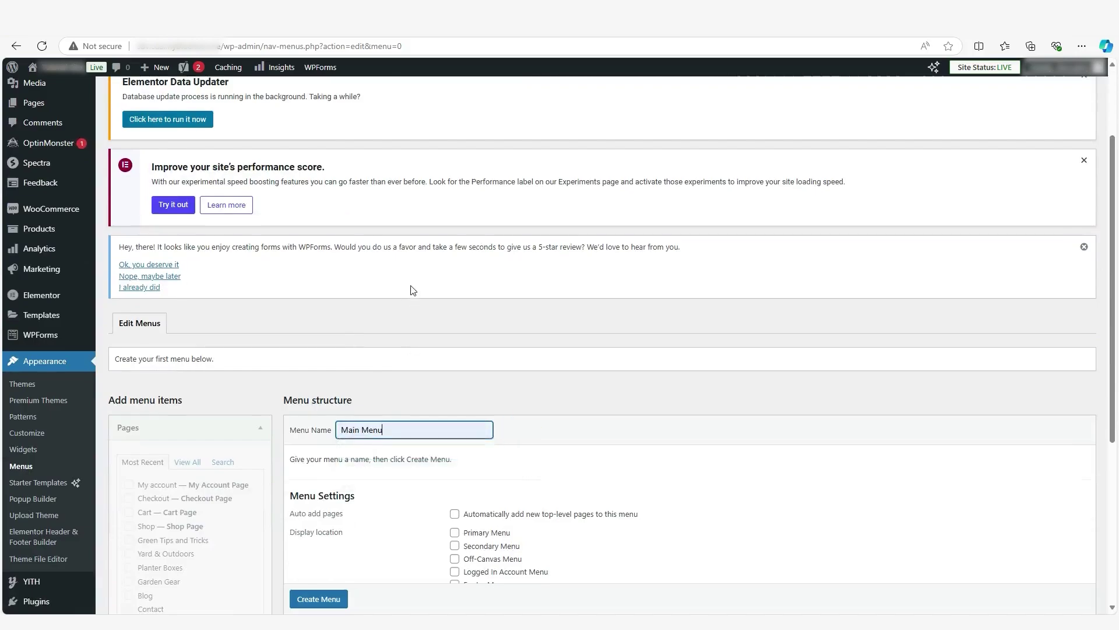
pyautogui.scroll(-2, 412, 288)
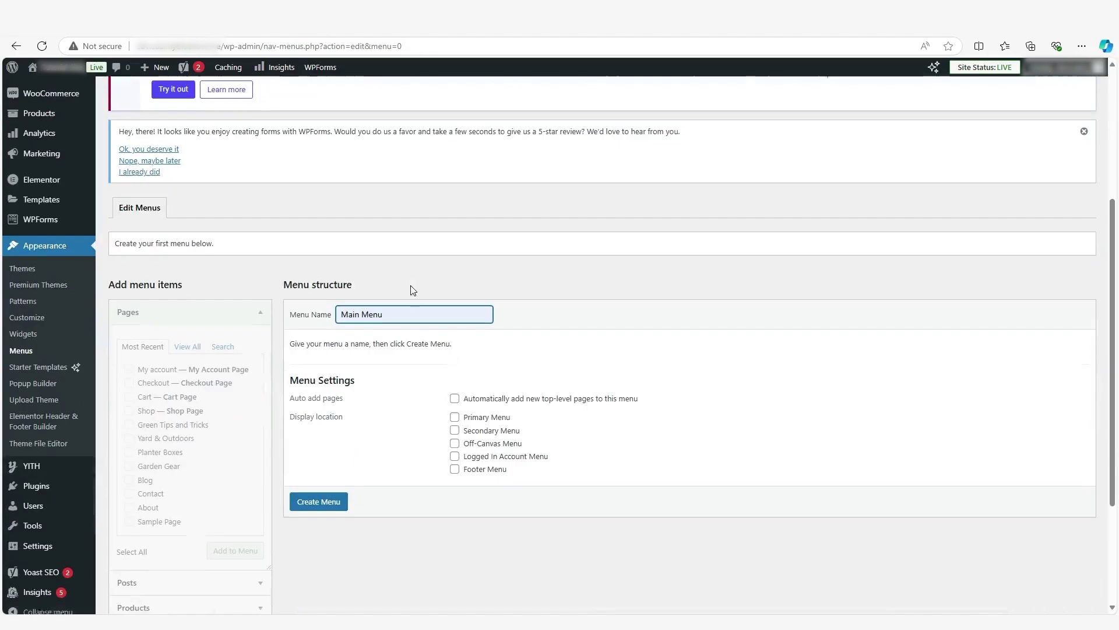
pyautogui.click(455, 417)
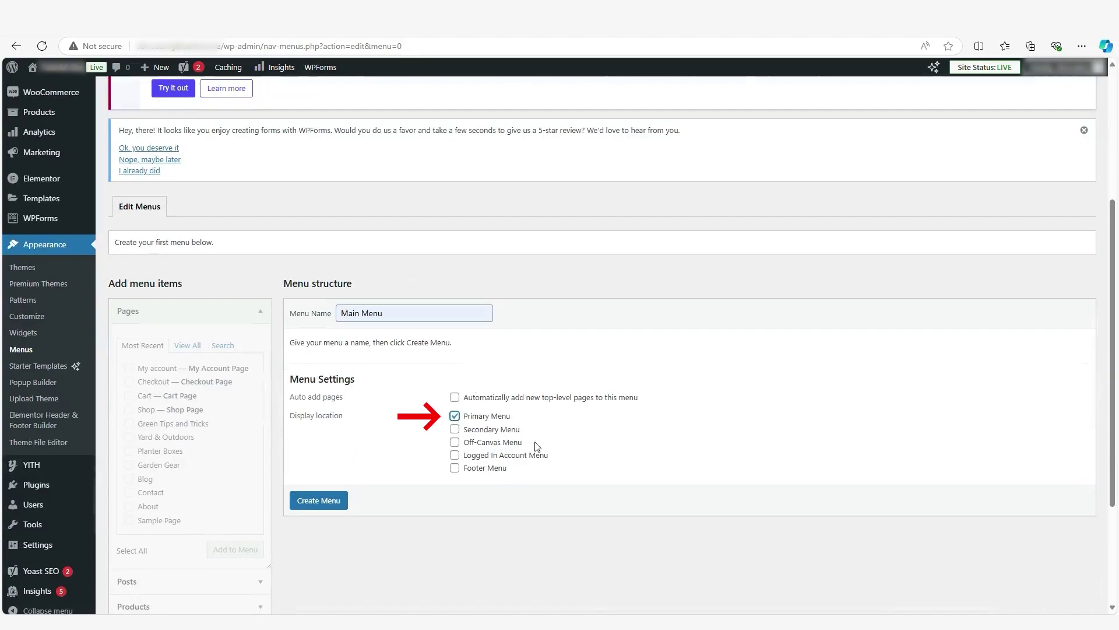
pyautogui.click(335, 506)
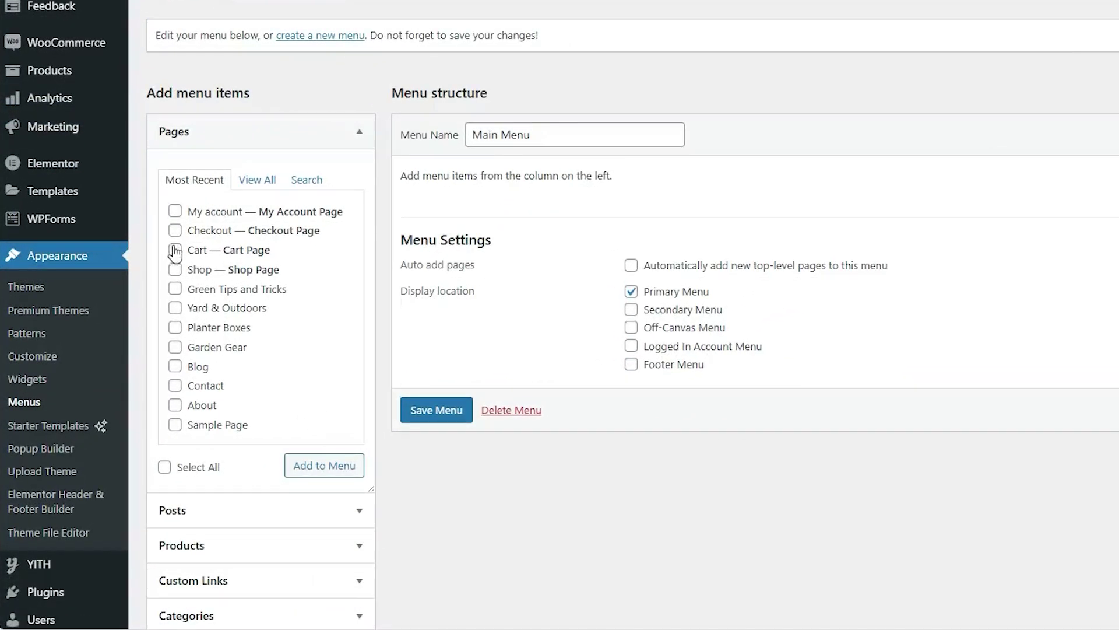
# Add the Garden Gear, Planter Boxes and Yard & Outdoors pages to the Main Menu.
pyautogui.click(175, 348)
pyautogui.click(175, 327)
pyautogui.click(176, 309)
pyautogui.click(326, 470)
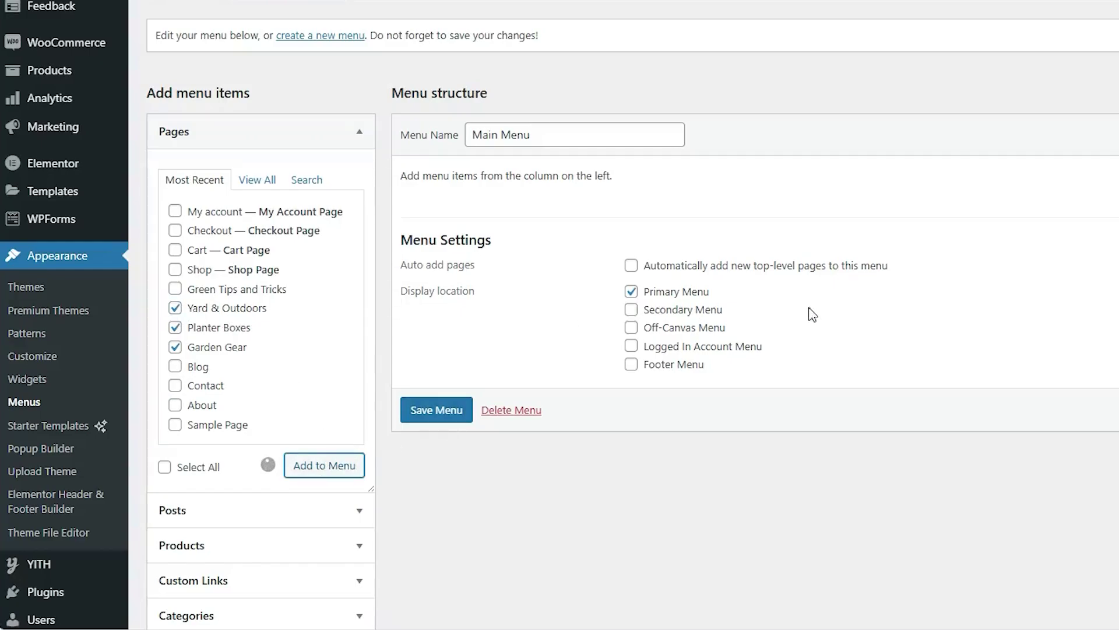
# Move Yard & Outdoors to the top of the menu and save the Main Menu.
pyautogui.moveTo(461, 259); pyautogui.dragTo(440, 307)
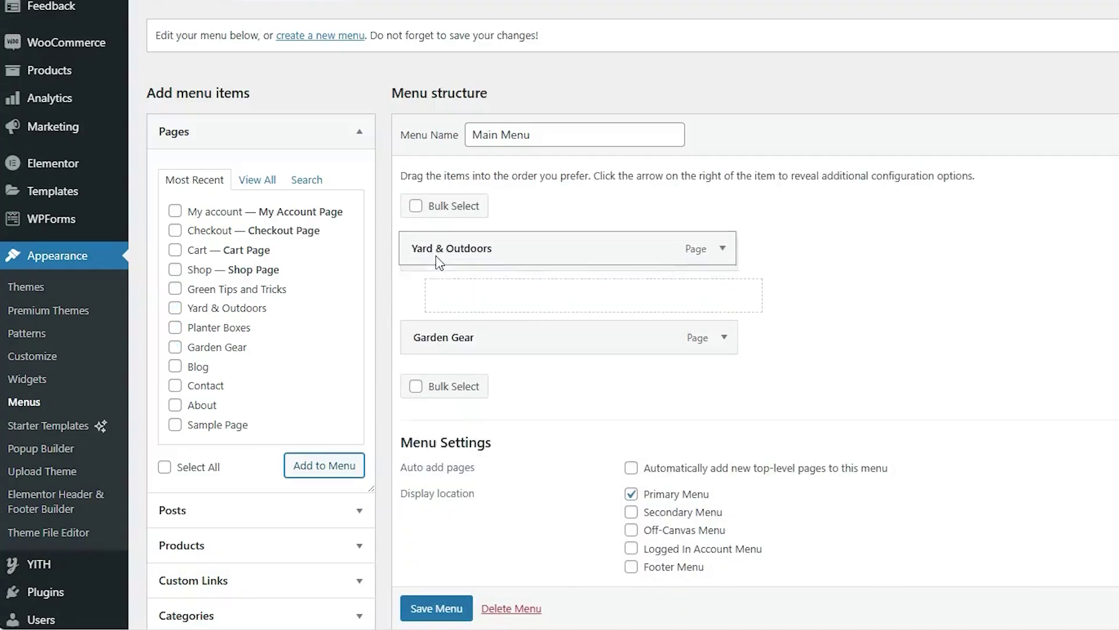
pyautogui.moveTo(439, 260); pyautogui.dragTo(437, 253)
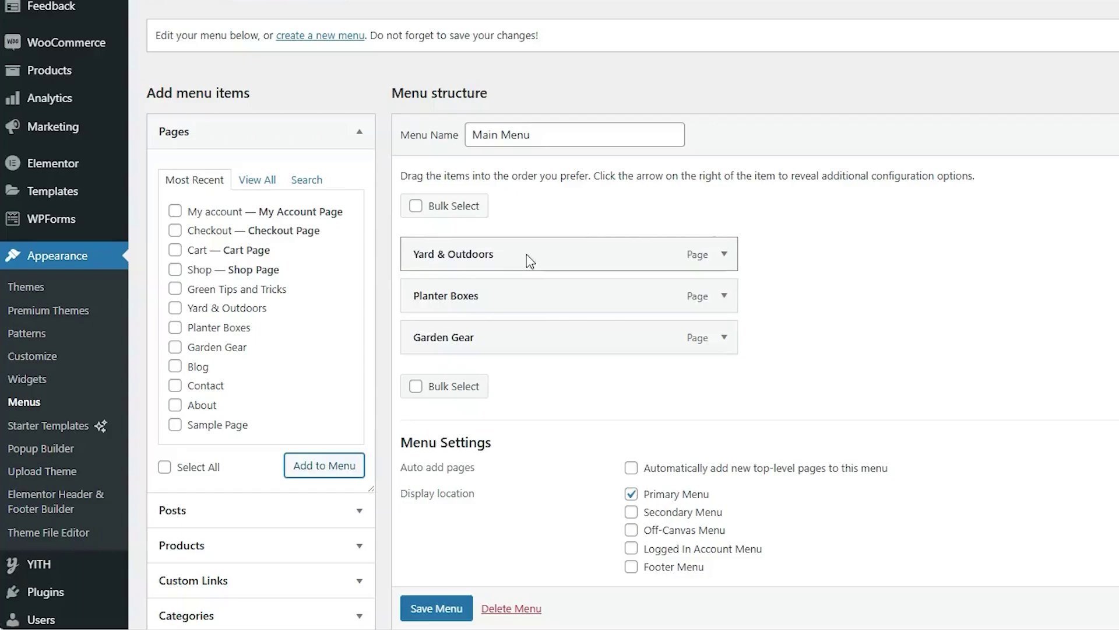
pyautogui.scroll(-3, 1002, 328)
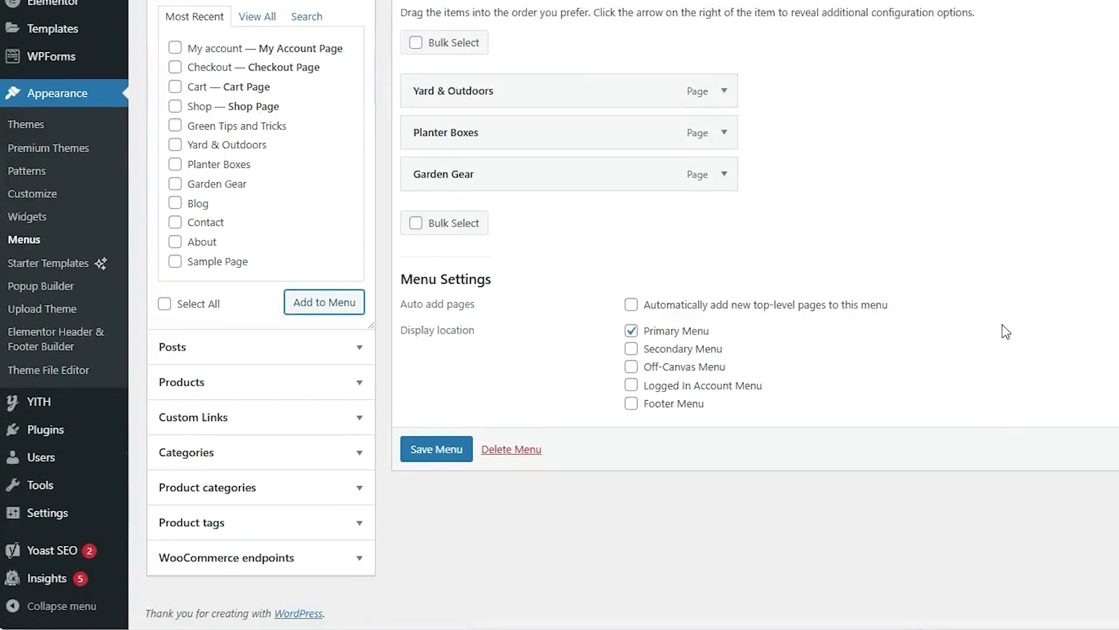
pyautogui.click(444, 457)
pyautogui.click(442, 452)
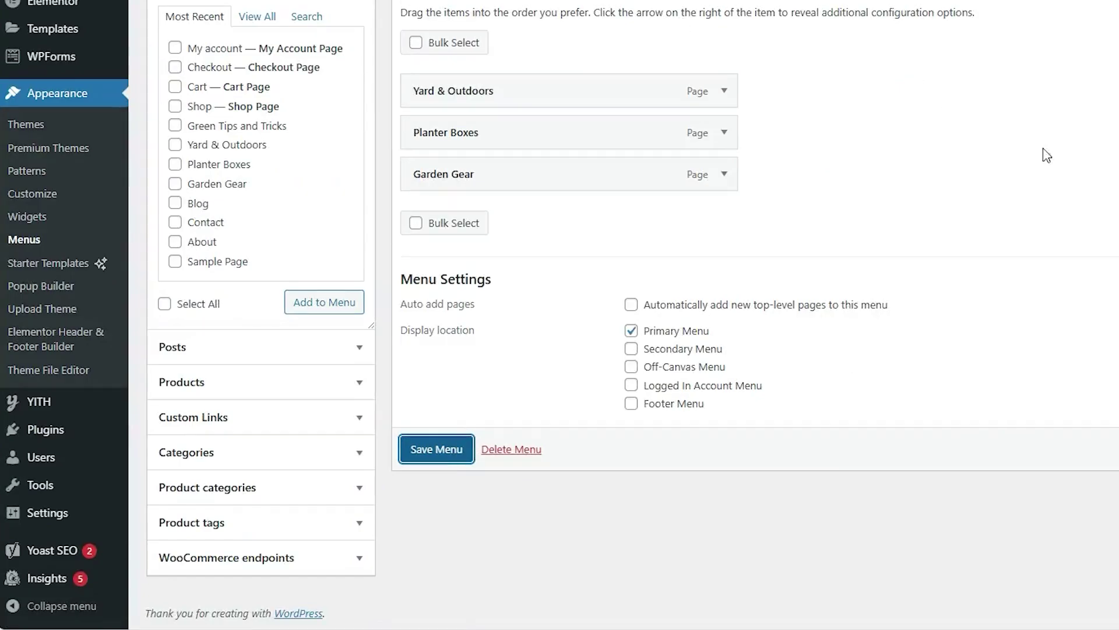
pyautogui.scroll(-8, 1079, 160)
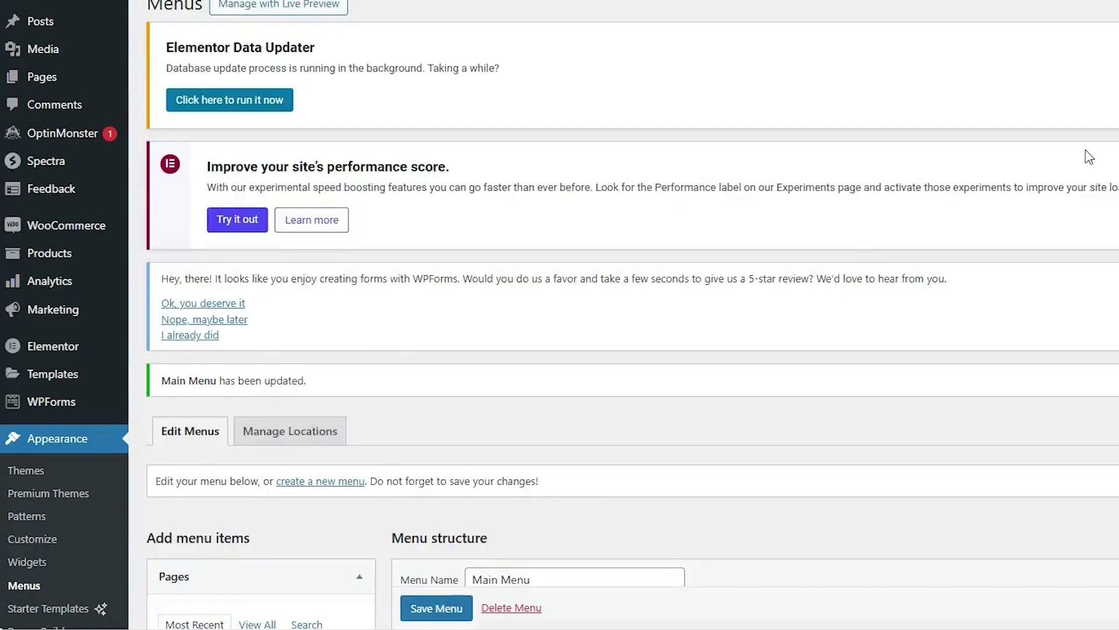
pyautogui.scroll(-2, 1089, 156)
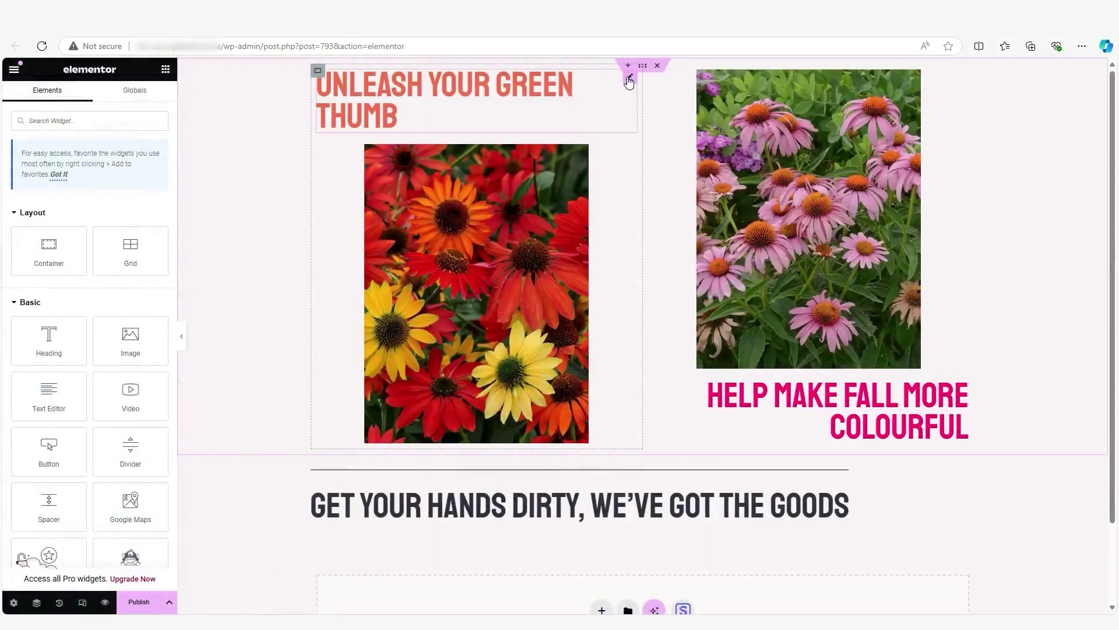
# Add a new container above the flowers hero and drop a Navigation Menu widget into it.
pyautogui.click(628, 66)
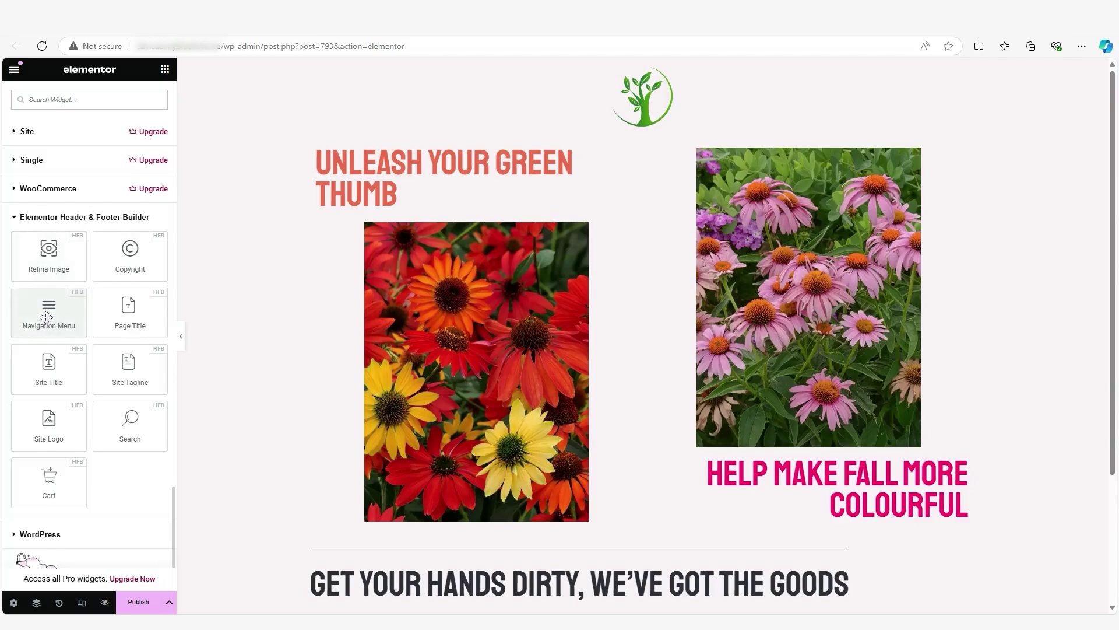
pyautogui.moveTo(46, 312); pyautogui.dragTo(648, 136)
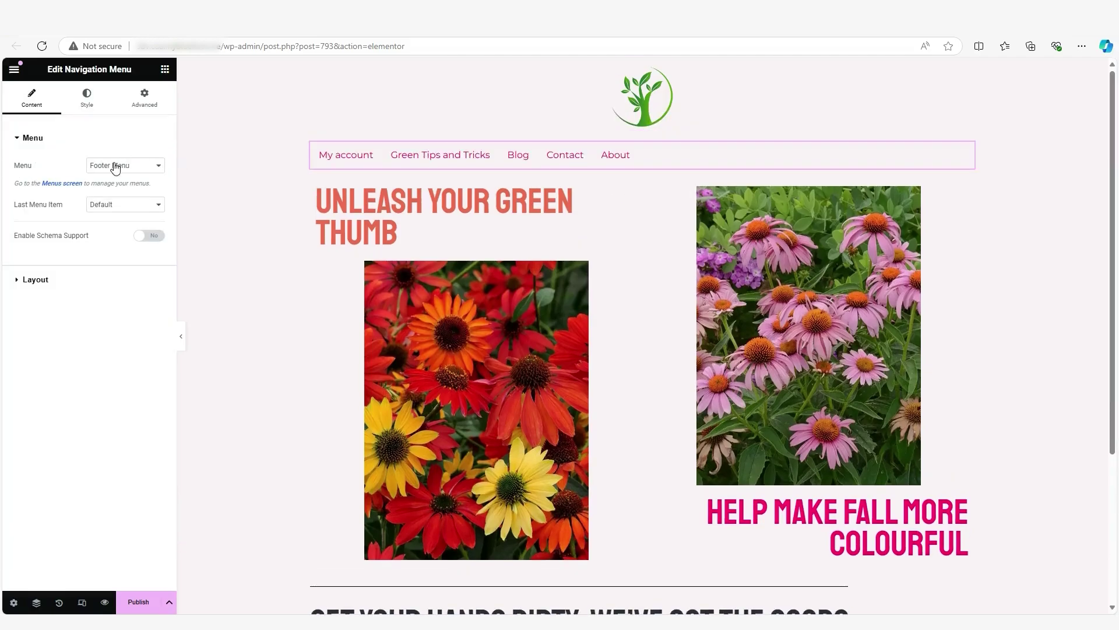
# Make the navigation widget show Main Menu and set Align Self to Center.
pyautogui.click(90, 168)
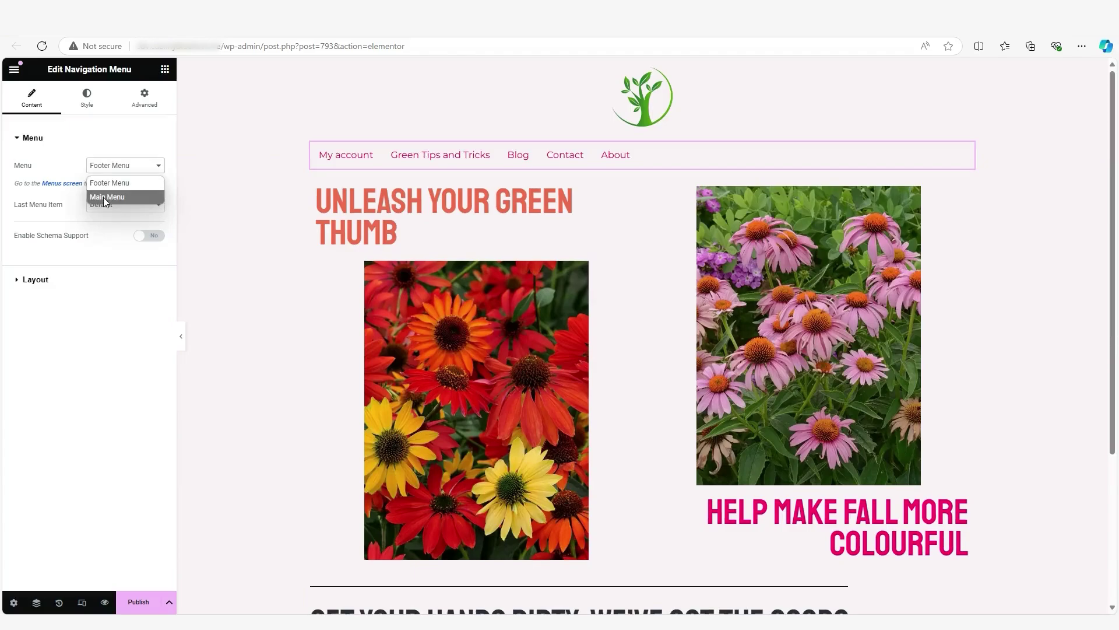
pyautogui.click(103, 197)
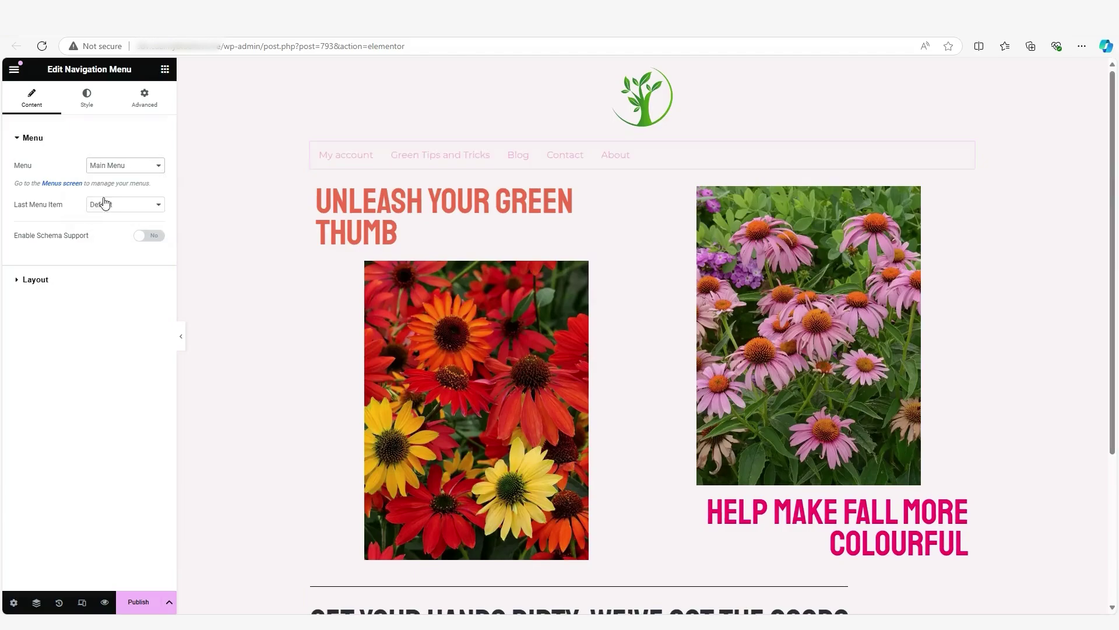
pyautogui.click(153, 102)
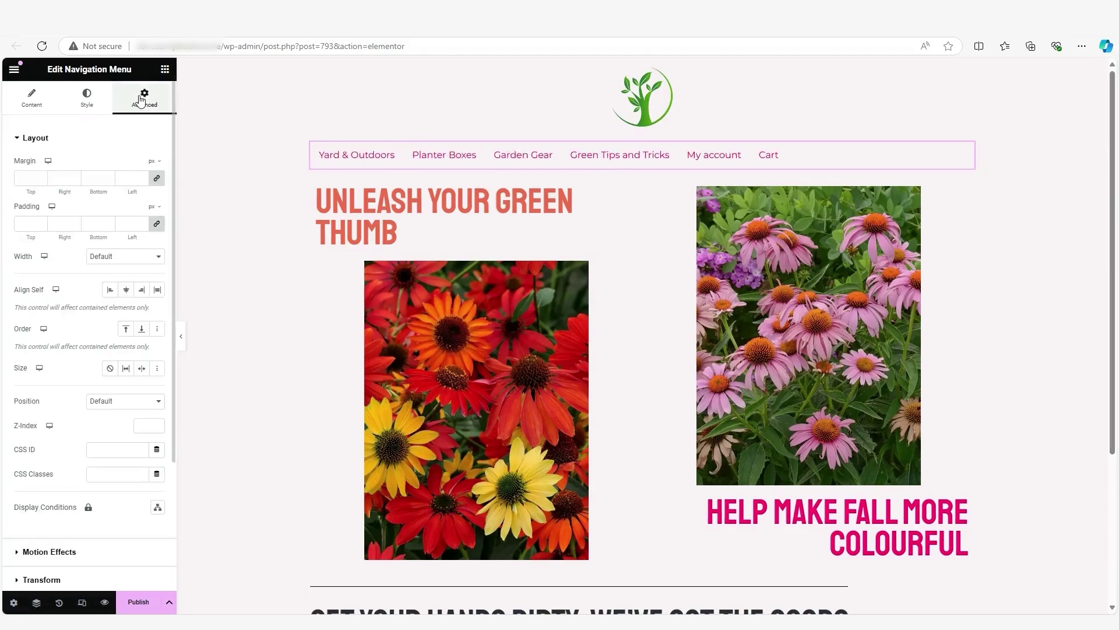
pyautogui.click(126, 291)
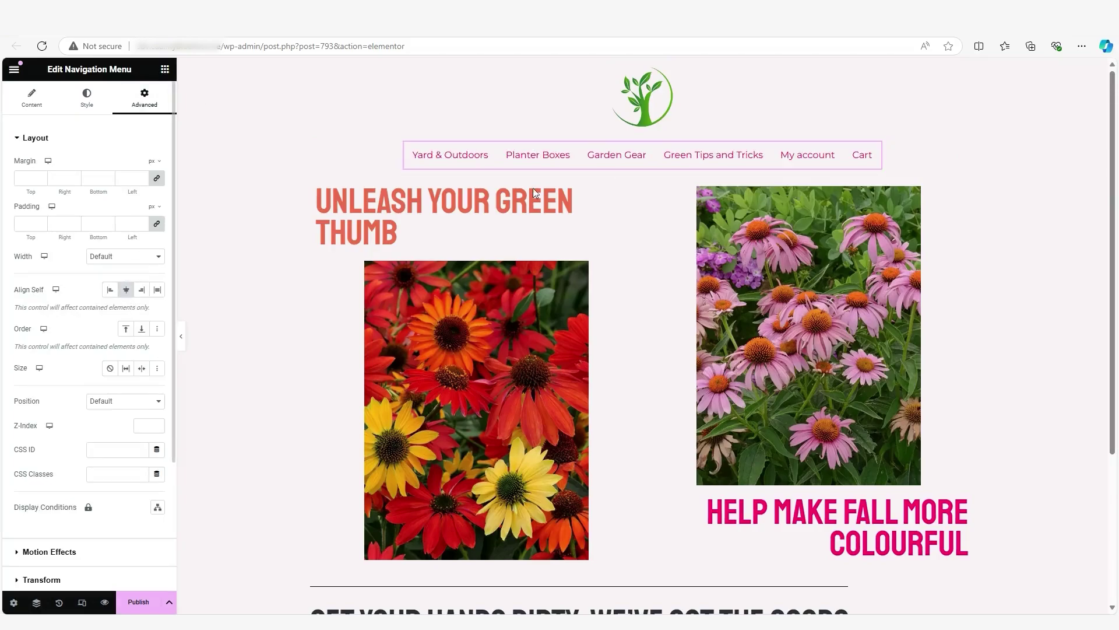
# Style the menu links with the Primary global colour and the Verdana font family.
pyautogui.click(93, 105)
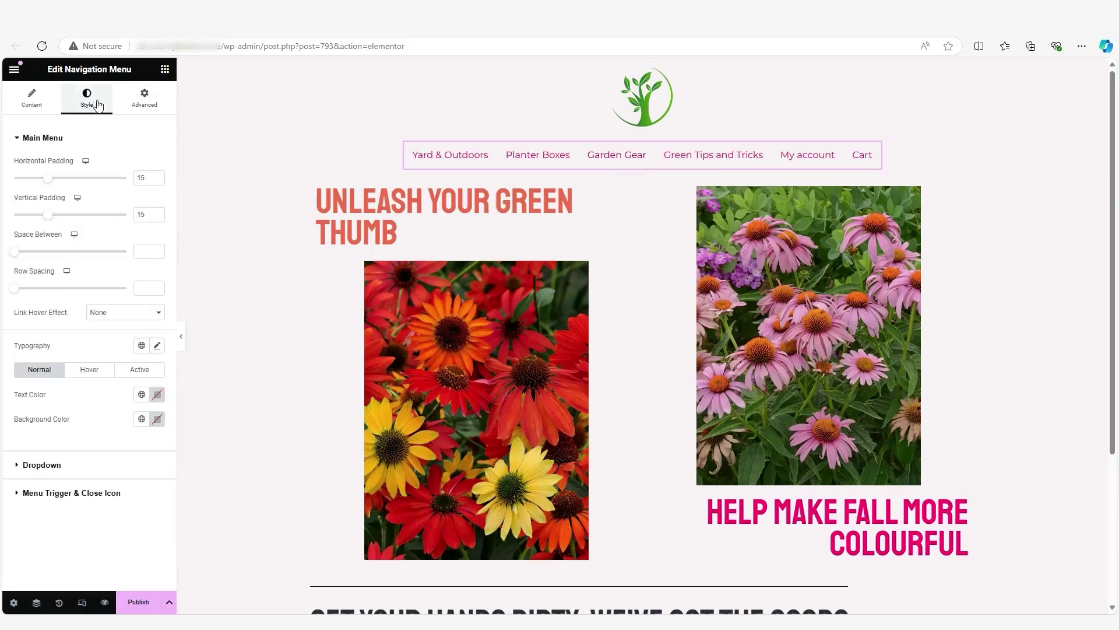
pyautogui.click(142, 394)
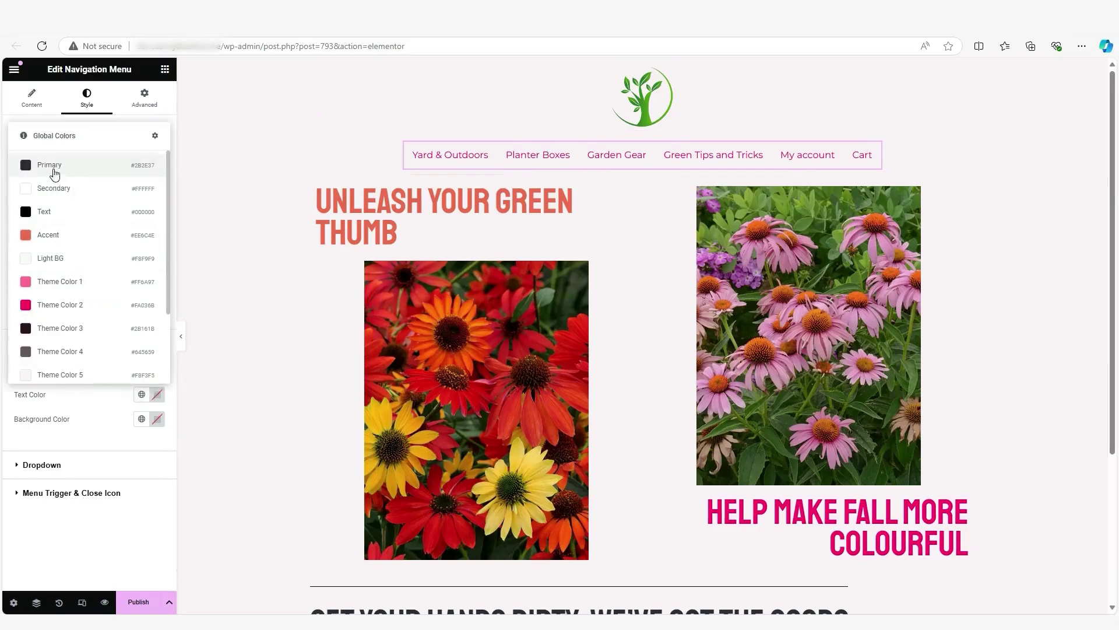
pyautogui.click(52, 166)
pyautogui.click(157, 345)
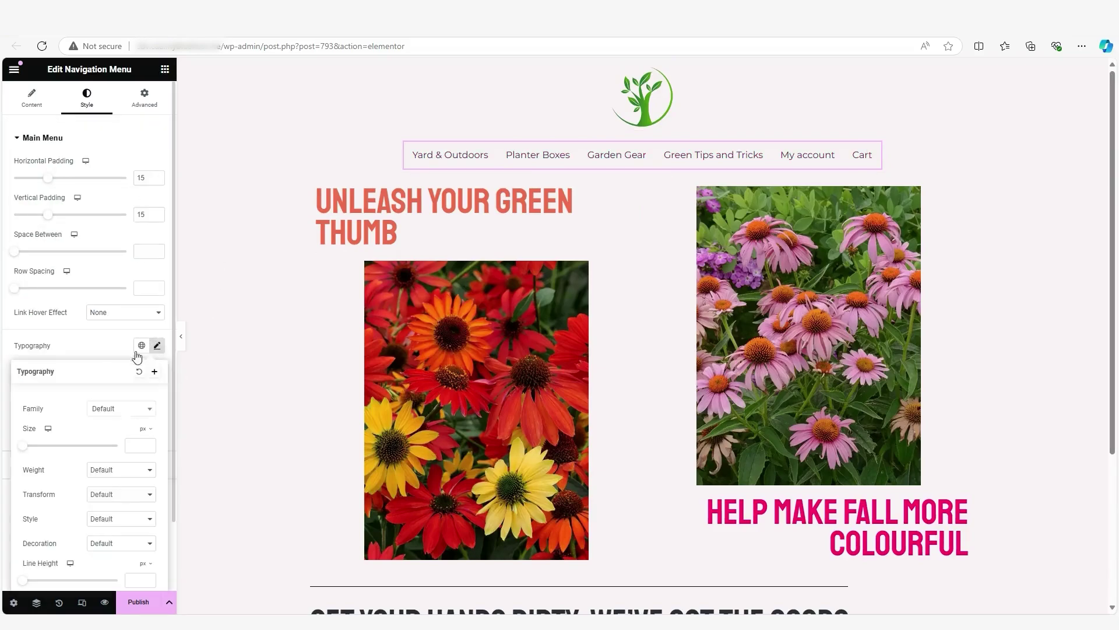
pyautogui.click(118, 411)
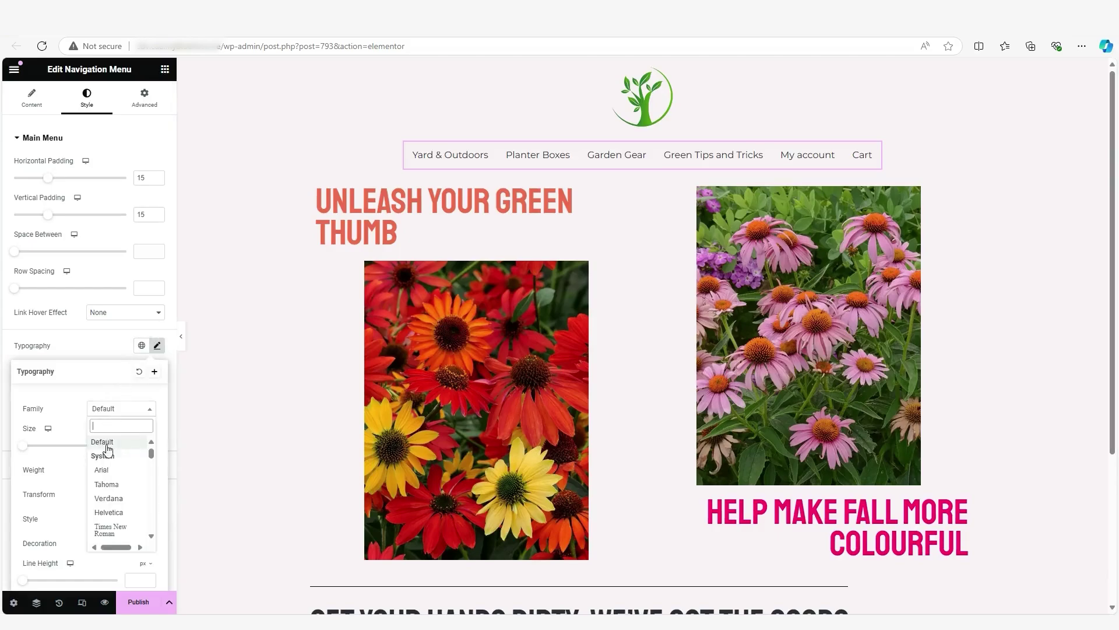
pyautogui.click(111, 498)
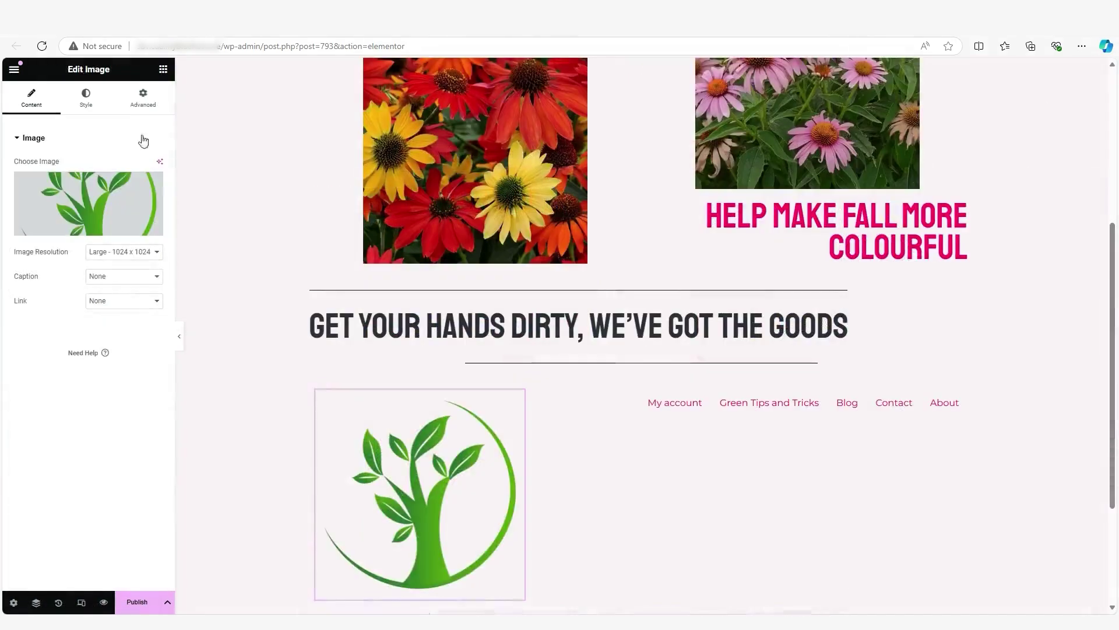
# Shrink the footer logo's width to 19%.
pyautogui.click(143, 98)
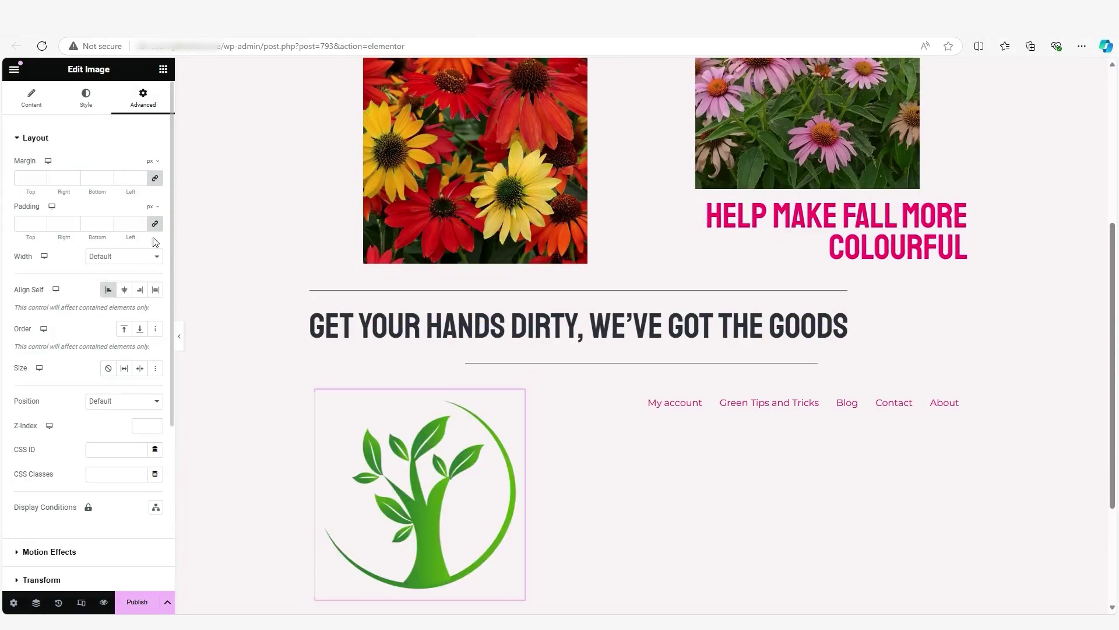
pyautogui.click(86, 98)
pyautogui.click(51, 203)
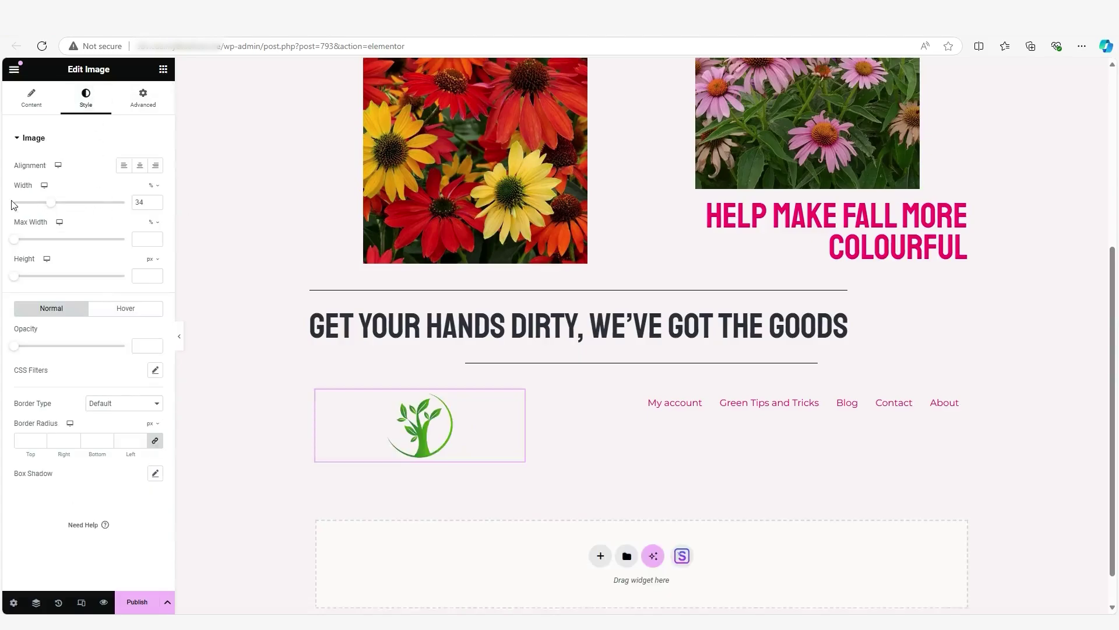
pyautogui.click(35, 209)
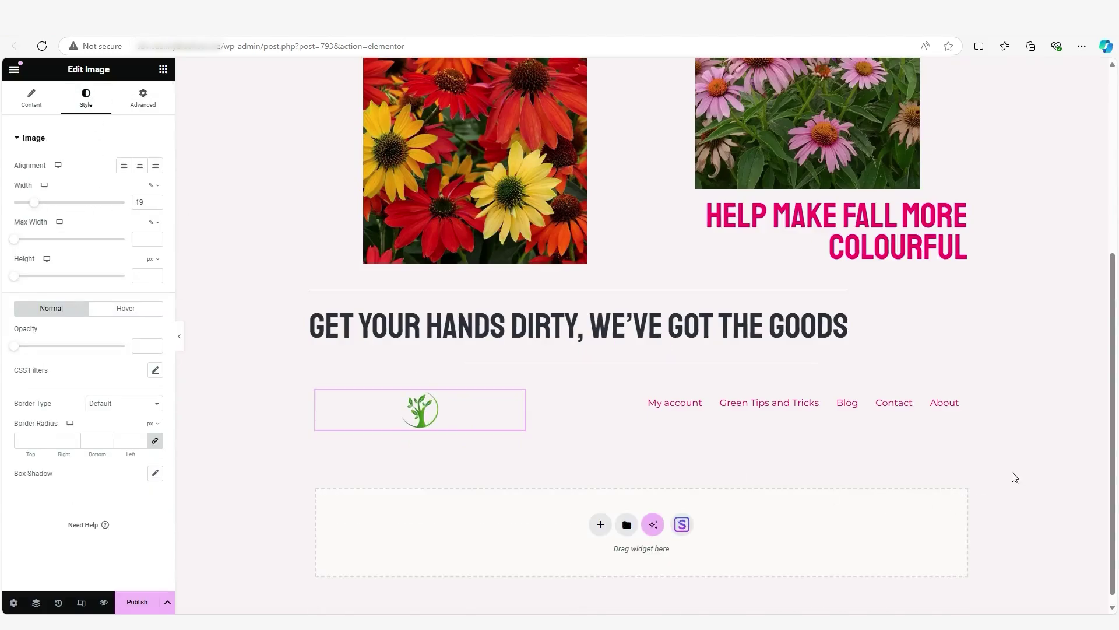
# Add a new three-column grid section above the goods heading.
pyautogui.click(641, 275)
pyautogui.click(600, 217)
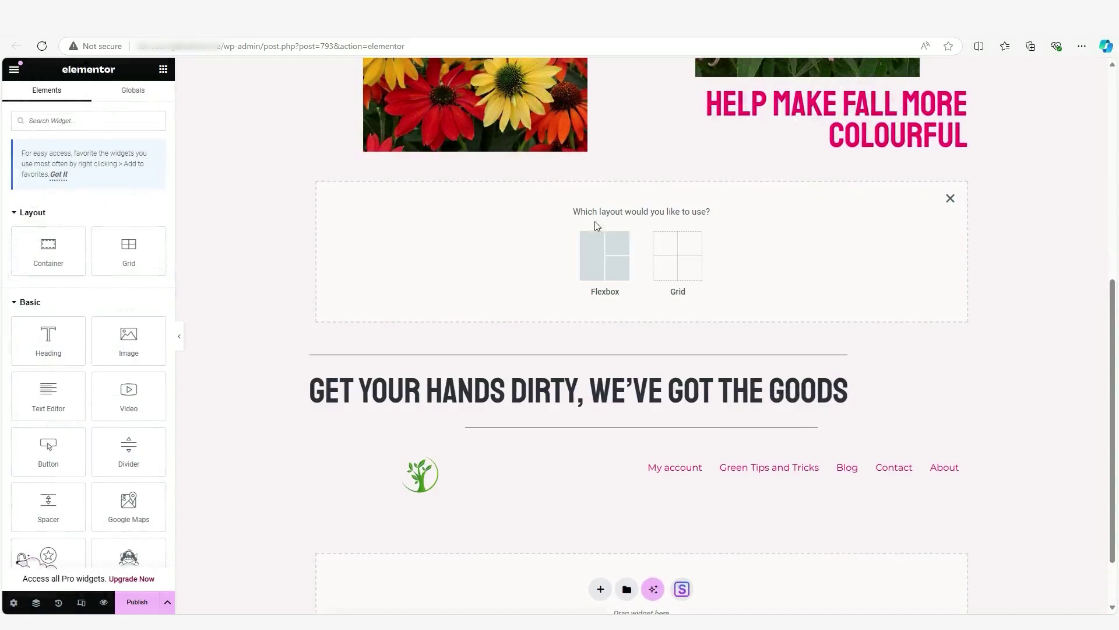
pyautogui.click(665, 260)
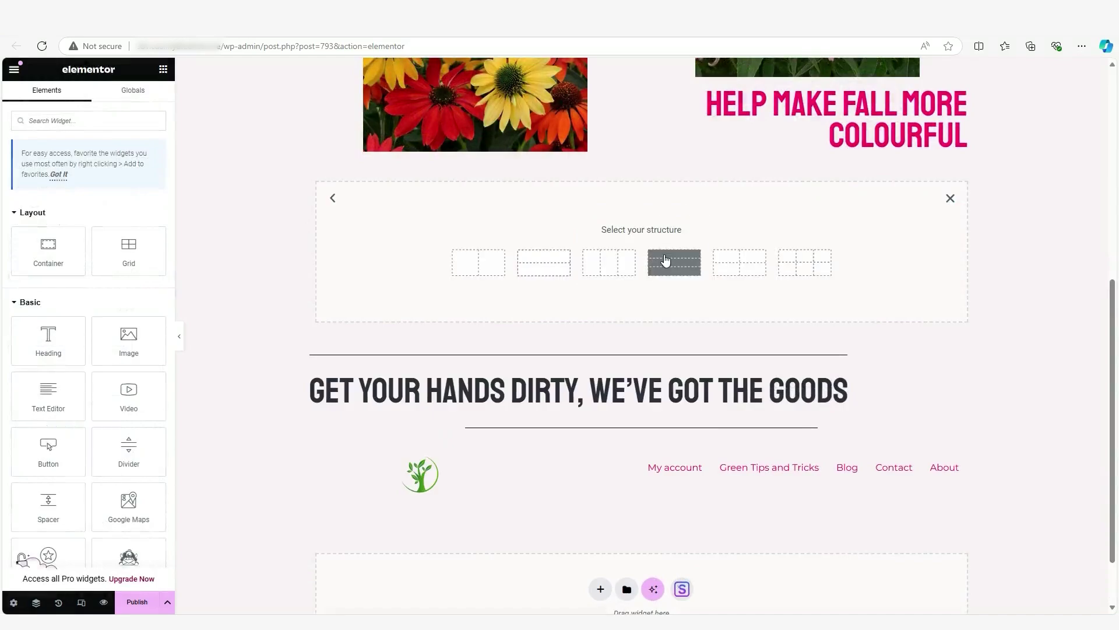
pyautogui.click(616, 264)
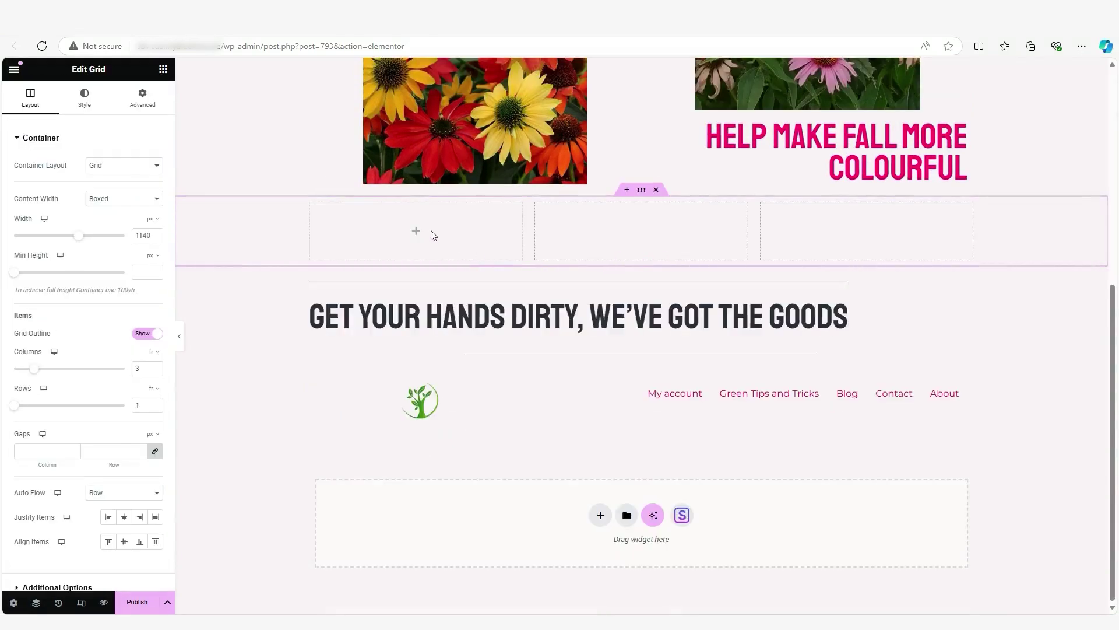
# Drop an Image widget into the first grid cell.
pyautogui.click(163, 70)
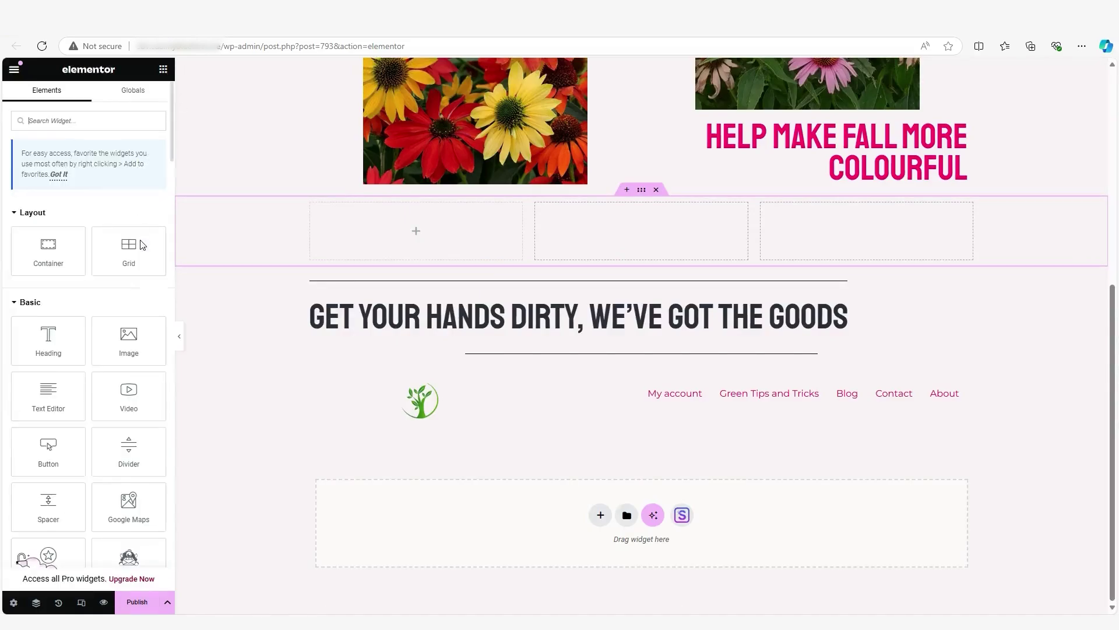
pyautogui.moveTo(131, 332); pyautogui.dragTo(396, 230)
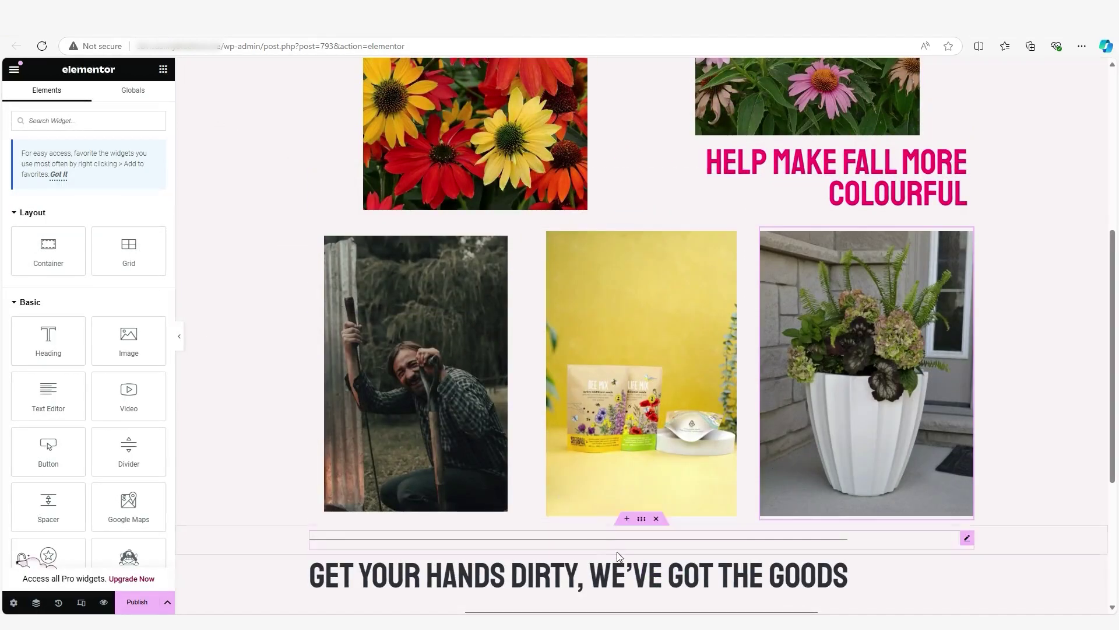
pyautogui.scroll(-1, 618, 554)
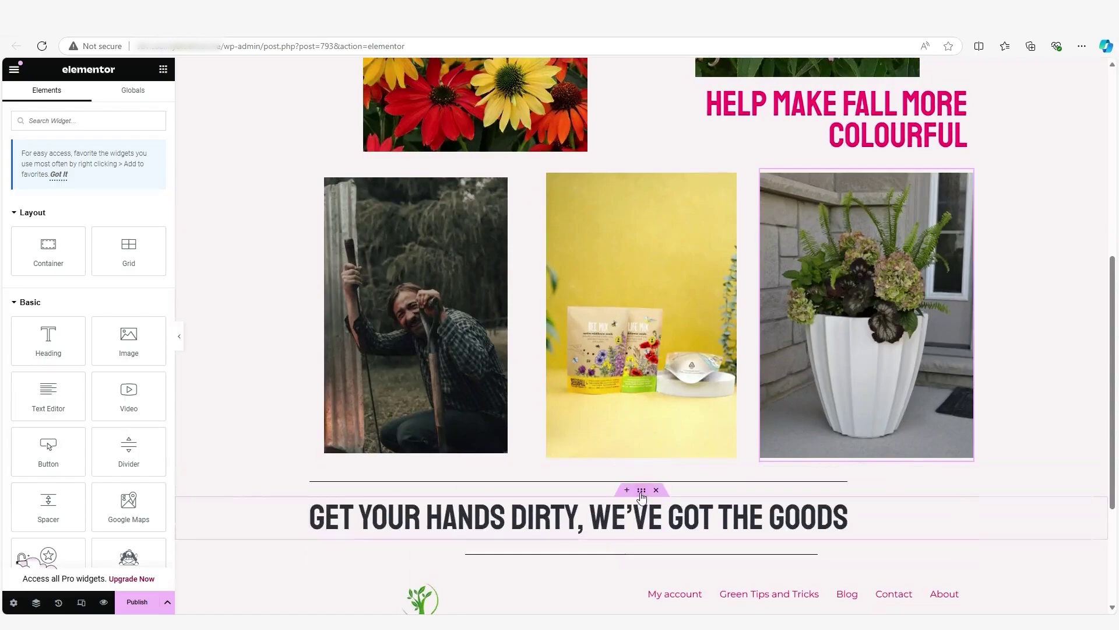
# Move the heading above the photo grid, caption the first photo 'Tools', and colour PLANTERS green.
pyautogui.moveTo(641, 489); pyautogui.dragTo(609, 190)
pyautogui.click(163, 69)
pyautogui.moveTo(78, 347); pyautogui.dragTo(421, 458)
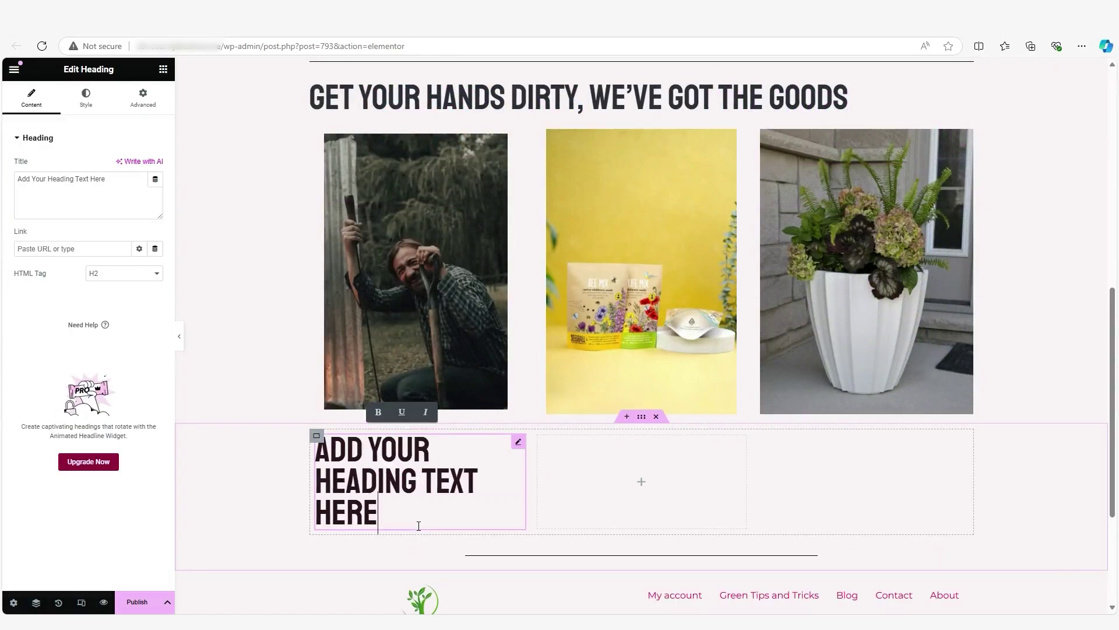
pyautogui.moveTo(415, 525); pyautogui.dragTo(314, 447)
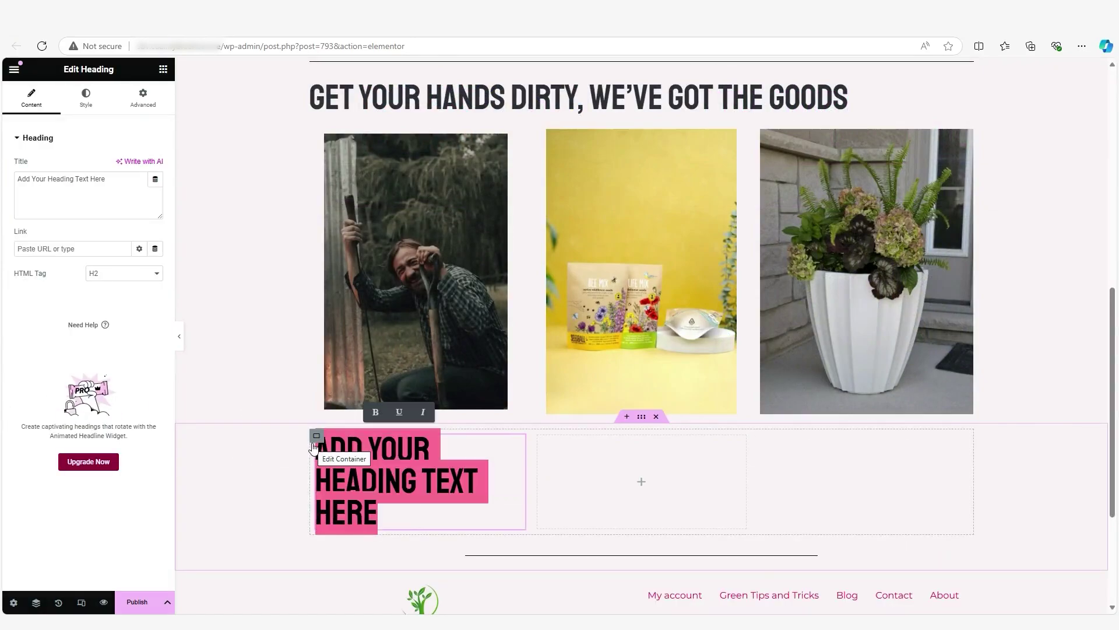
pyautogui.write('Tools')
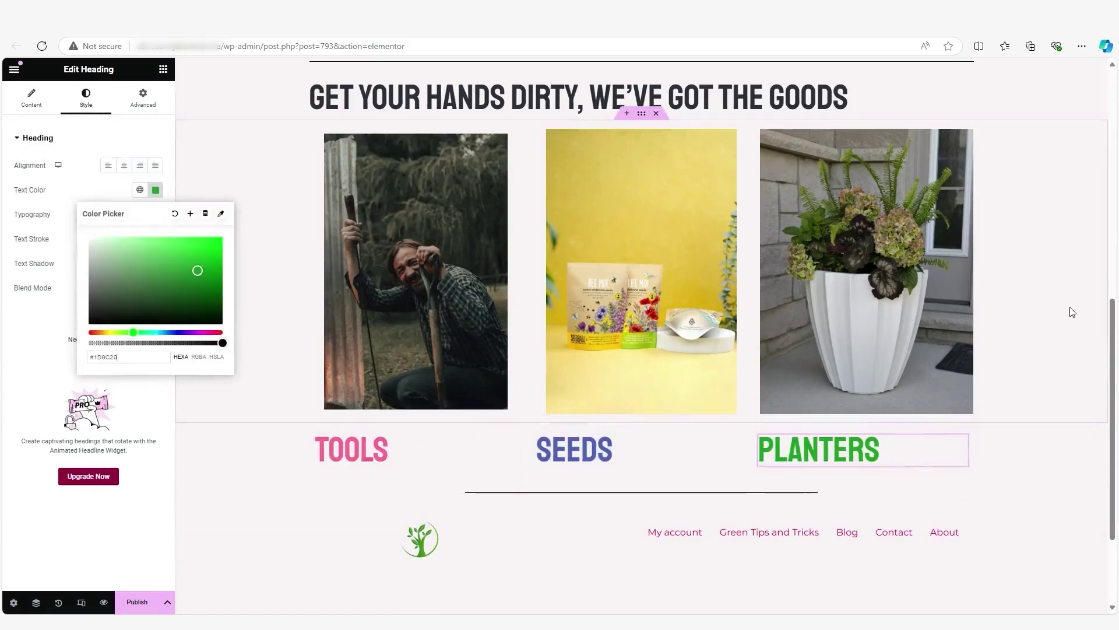
pyautogui.click(1073, 311)
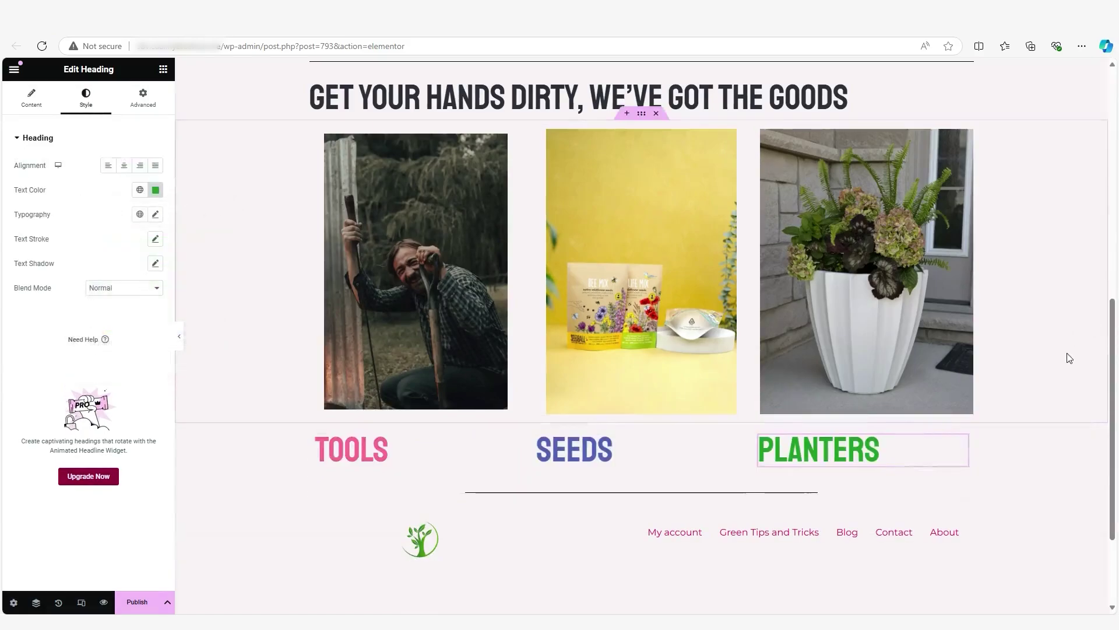
pyautogui.scroll(1, 1070, 358)
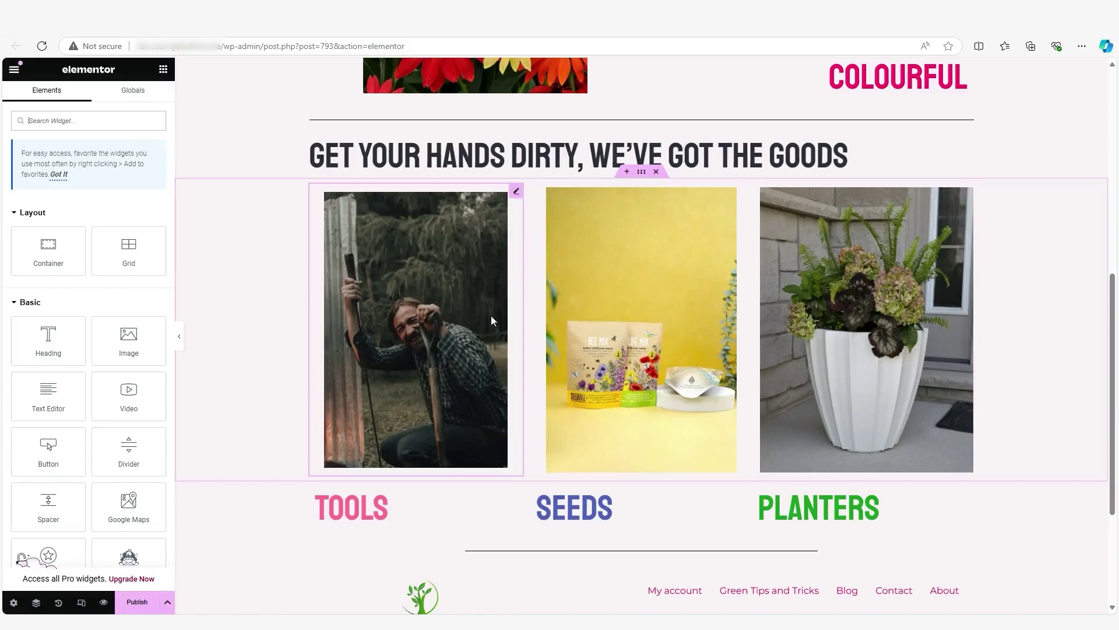
# Set the Tools photo's link option to Custom URL.
pyautogui.click(395, 317)
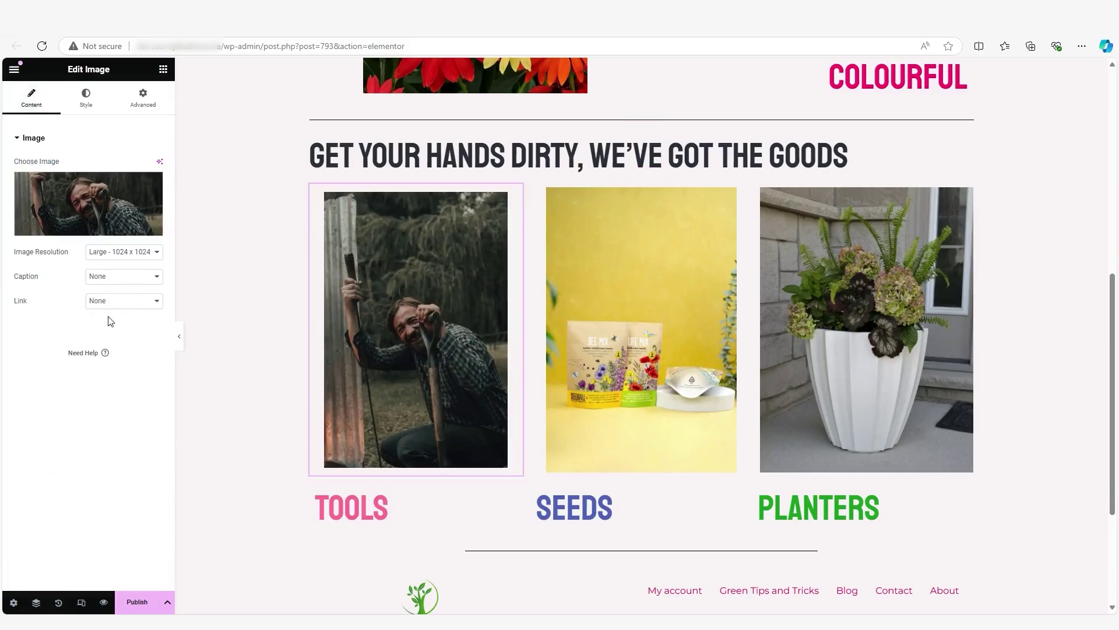
pyautogui.click(117, 304)
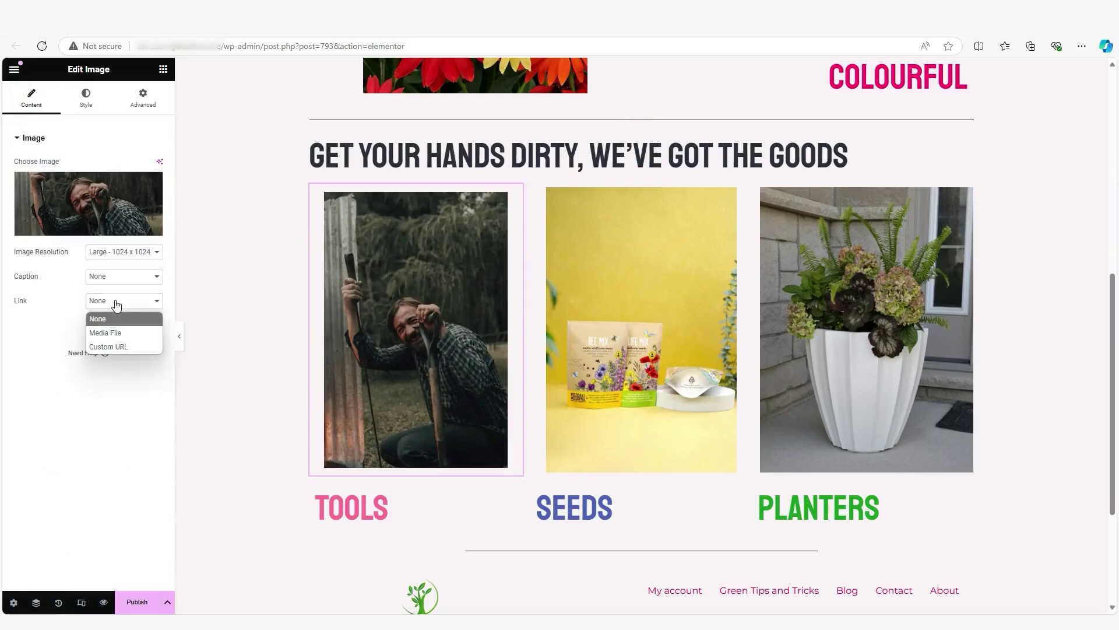
pyautogui.click(108, 347)
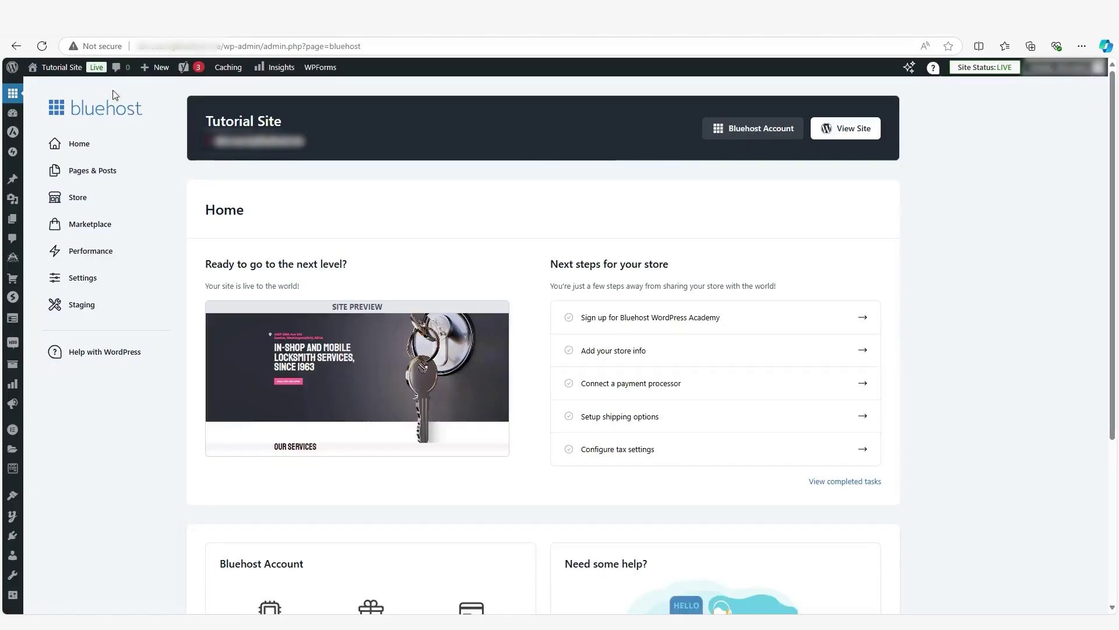
# View the Garden Gear page from Pages > All Pages and select its address-bar URL.
pyautogui.moveTo(13, 219)
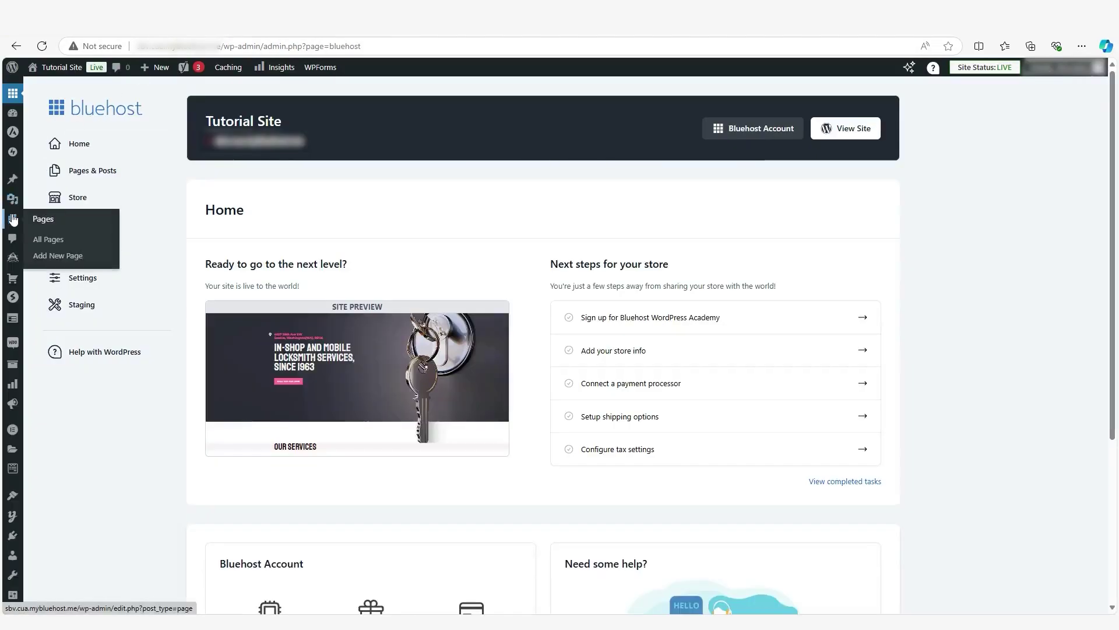
pyautogui.click(48, 240)
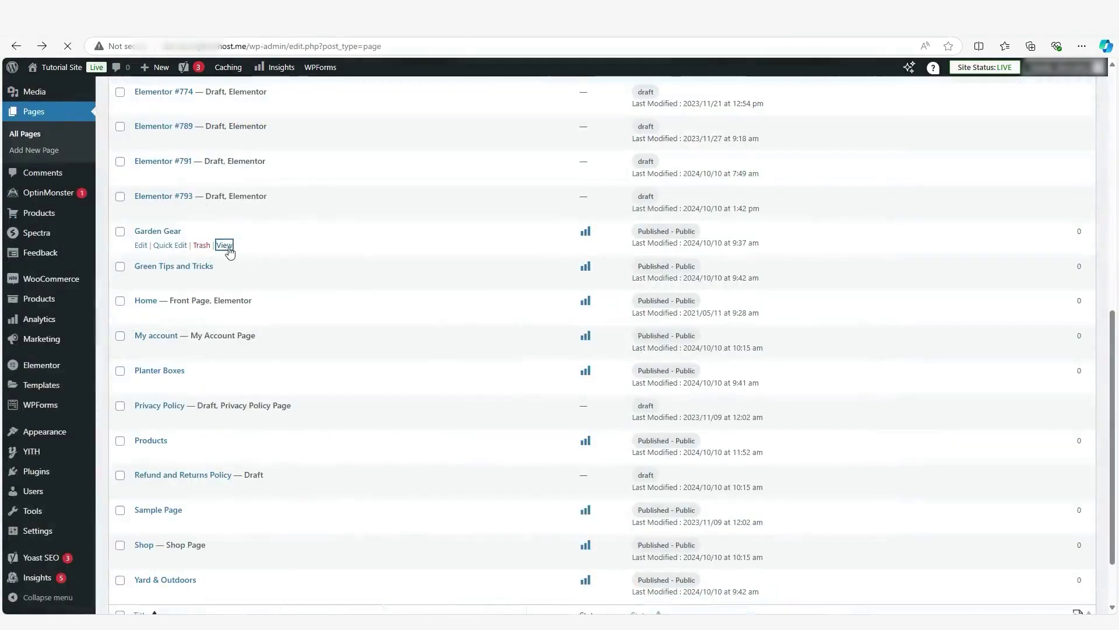
pyautogui.click(220, 242)
pyautogui.click(245, 46)
pyautogui.rightClick(267, 46)
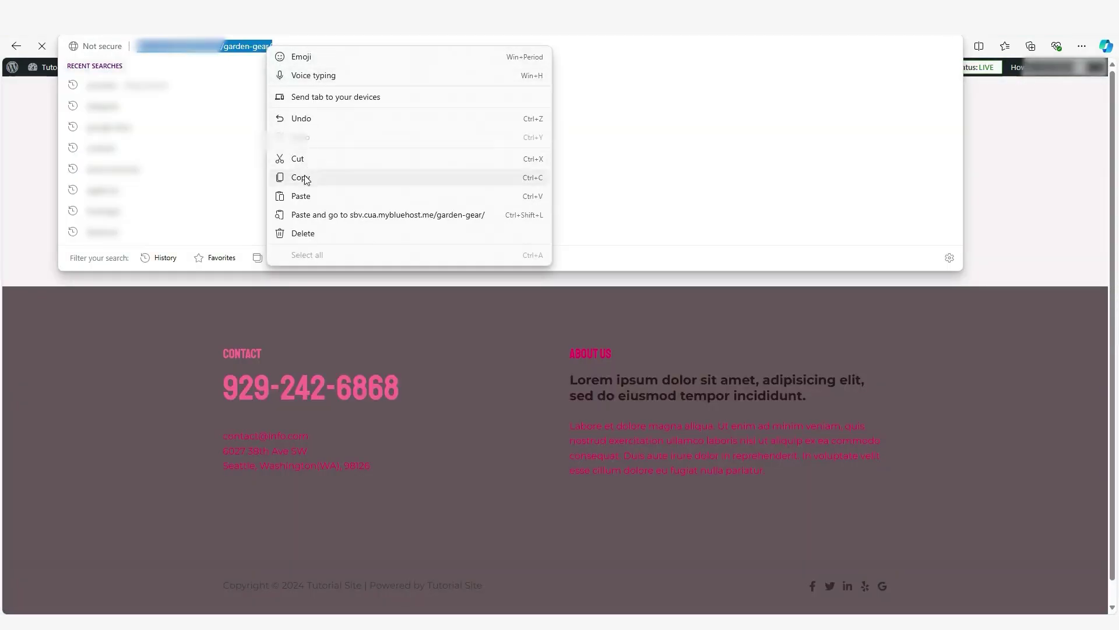
# Copy the Garden Gear address and paste it into the Tools photo's custom link field.
pyautogui.click(306, 181)
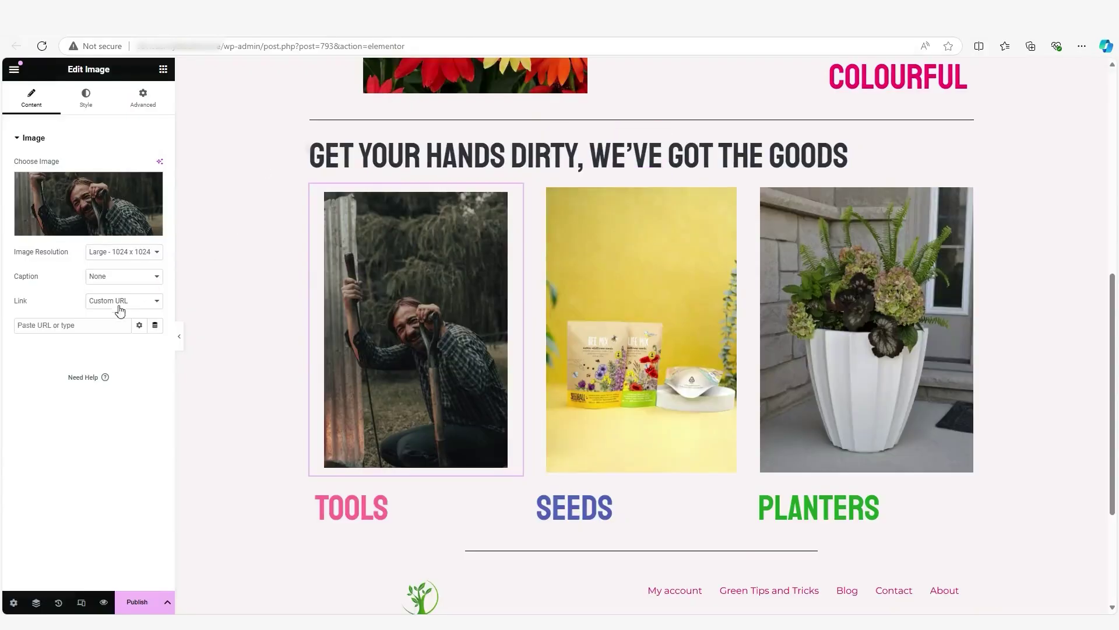
pyautogui.rightClick(84, 330)
pyautogui.click(95, 440)
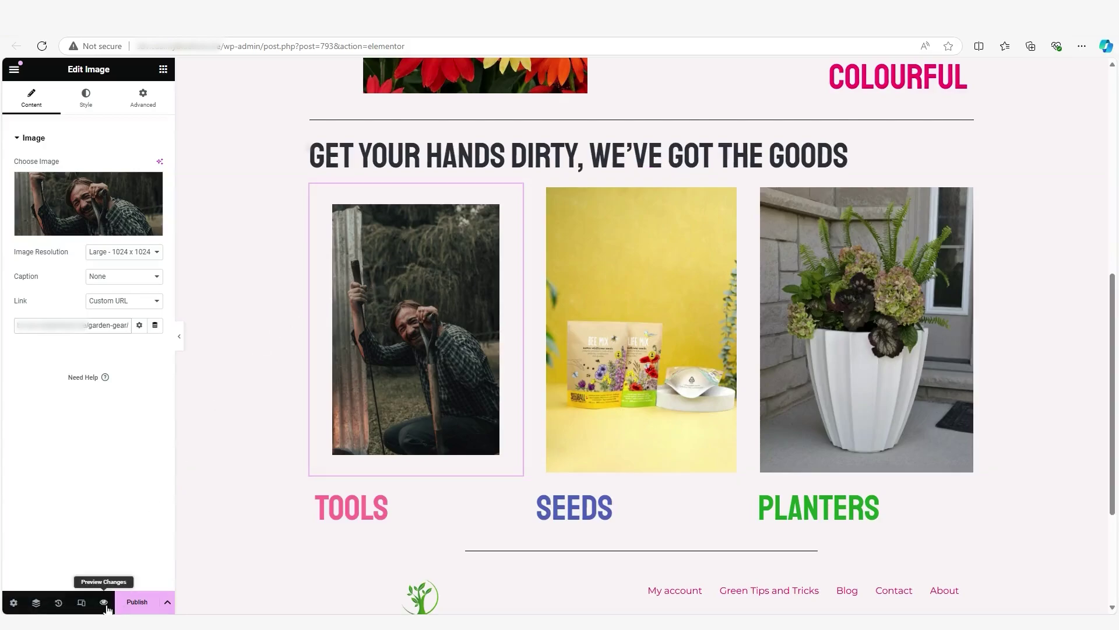
pyautogui.rightClick(108, 607)
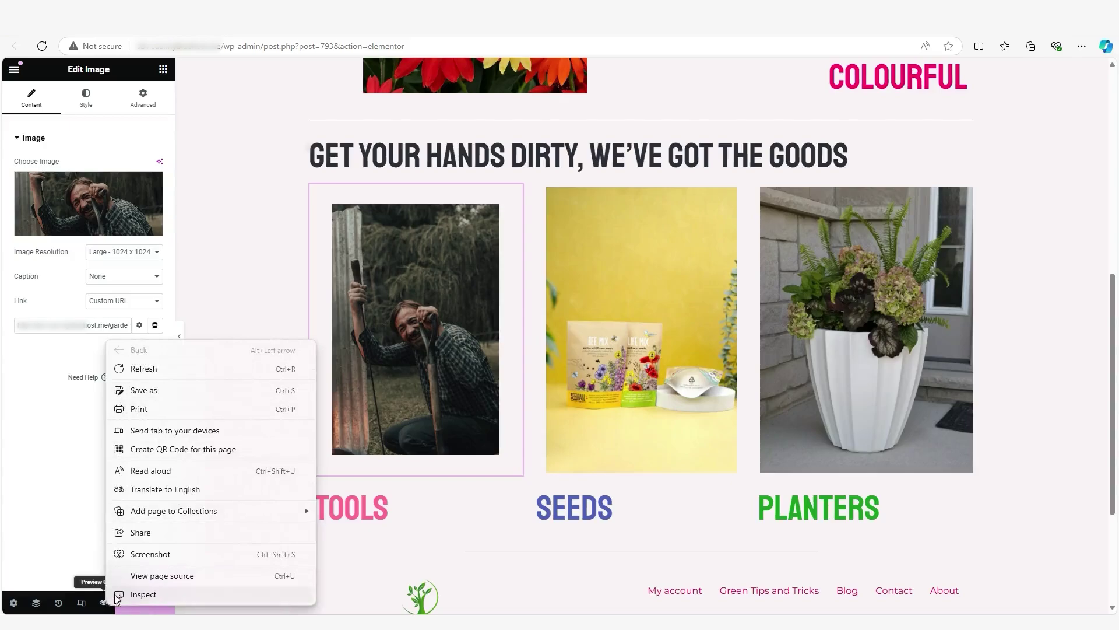
# Preview the page and click the Tools photo to confirm it opens Garden Gear.
pyautogui.click(107, 607)
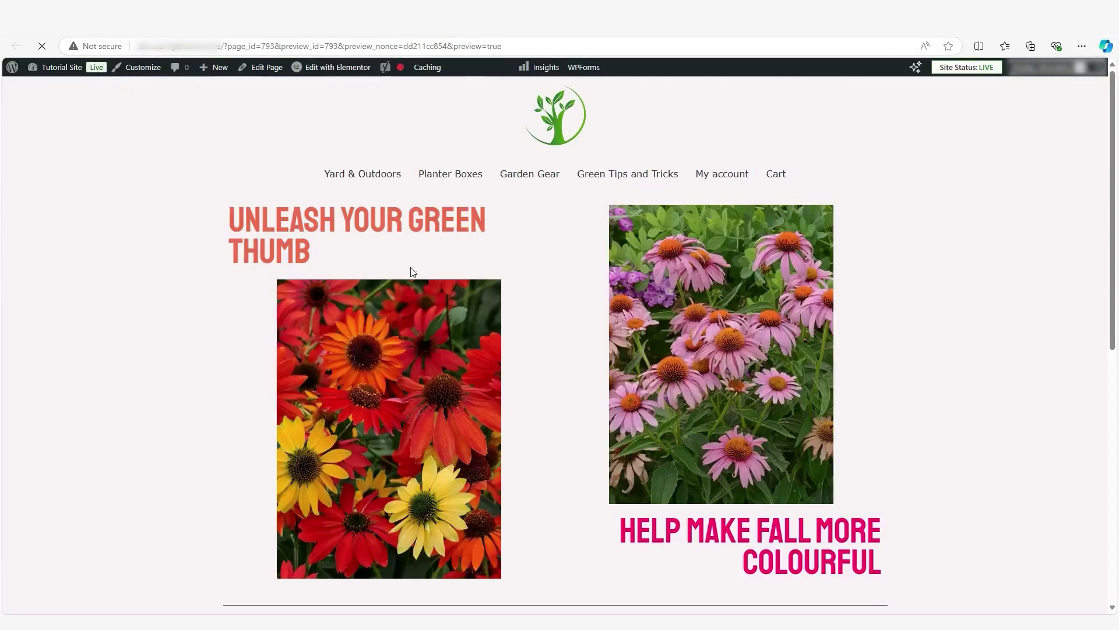
pyautogui.scroll(-6, 688, 154)
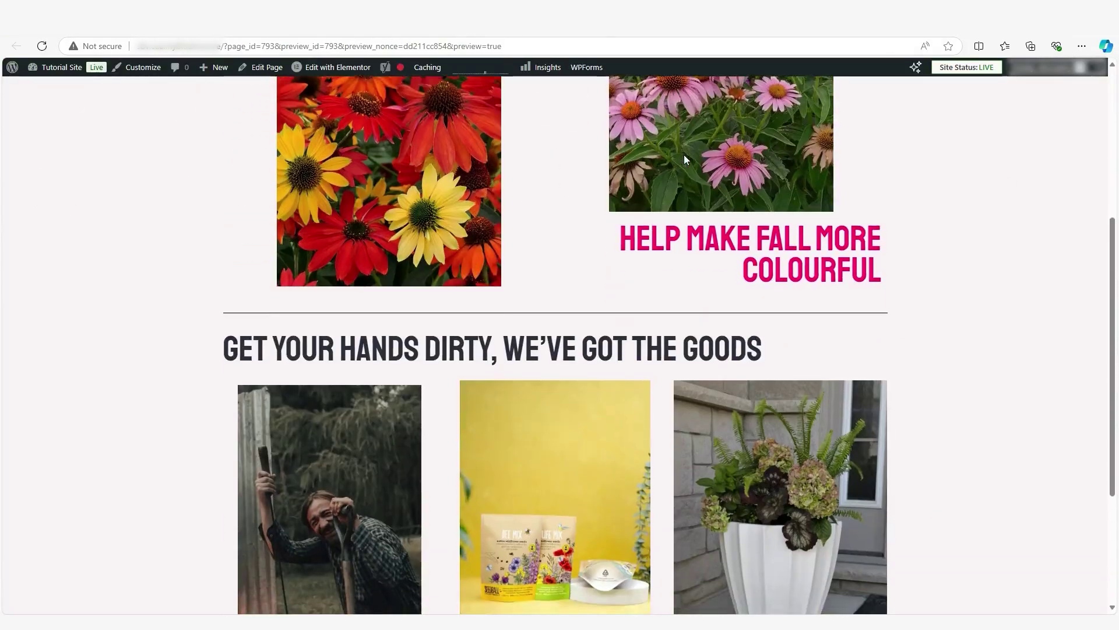
pyautogui.scroll(-1, 648, 194)
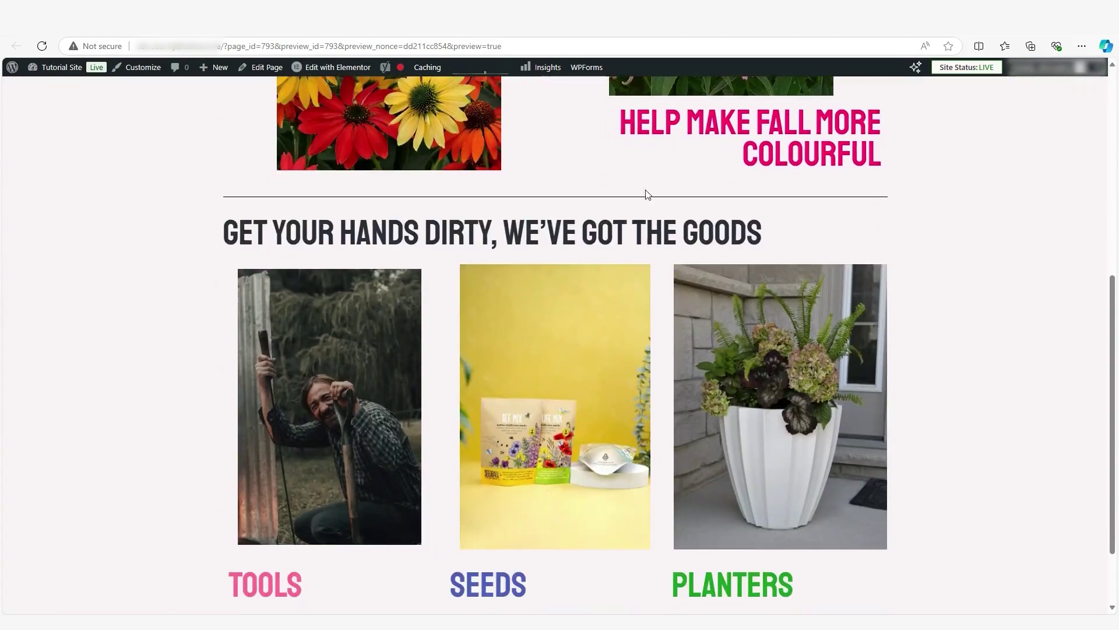
pyautogui.click(321, 410)
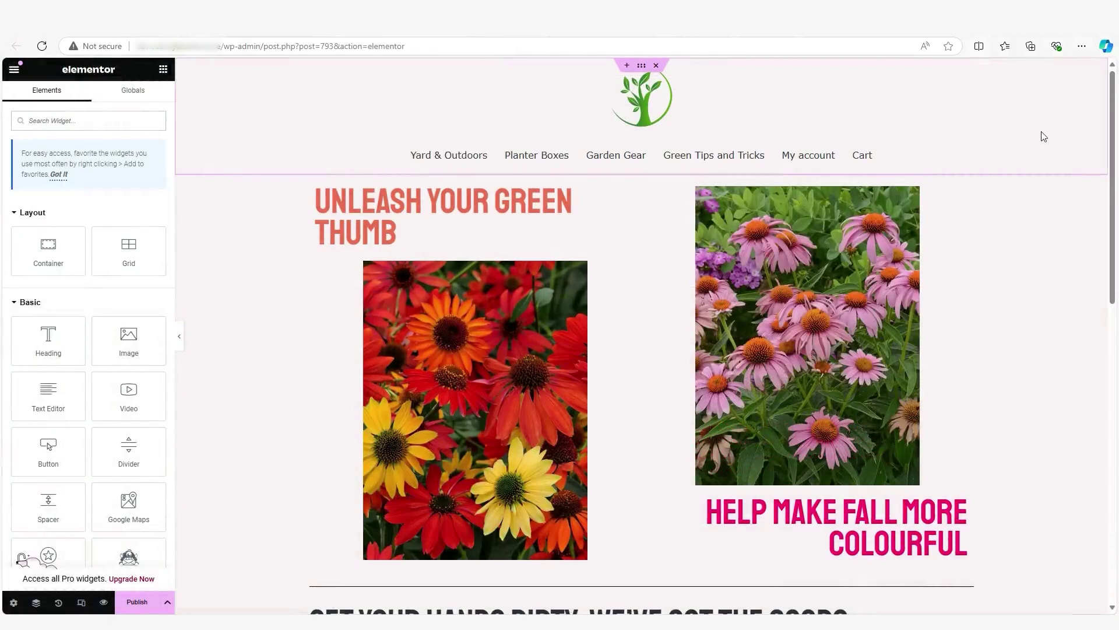
# Select the nav menu and open Edit Container on the header container holding the logo and menu.
pyautogui.scroll(-5, 1074, 252)
pyautogui.scroll(5, 1055, 286)
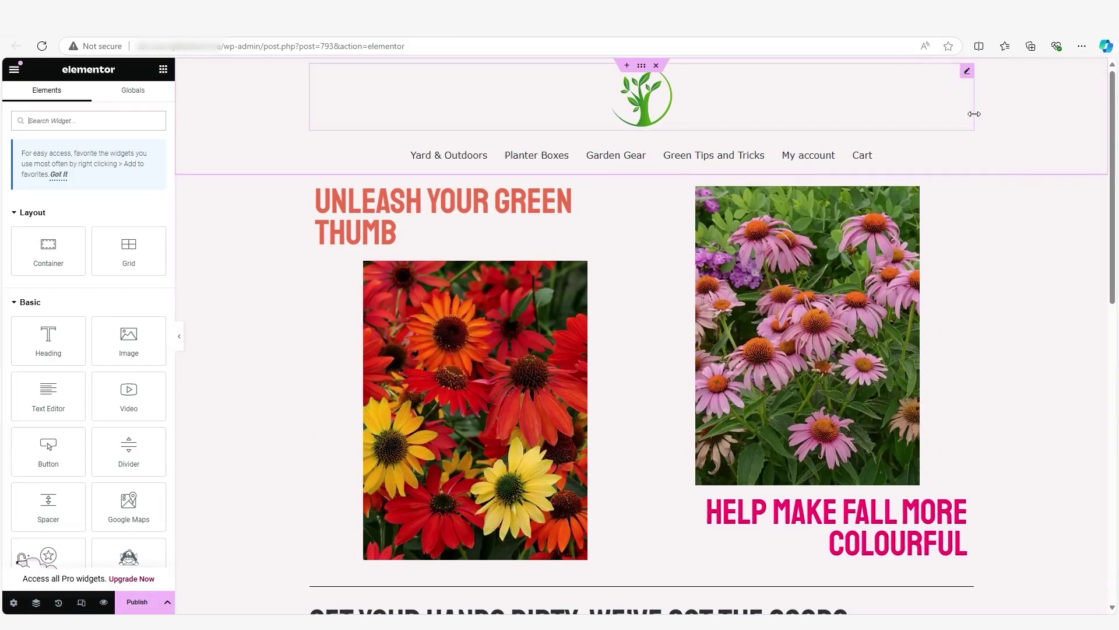
pyautogui.scroll(-4, 1003, 129)
pyautogui.scroll(4, 1015, 155)
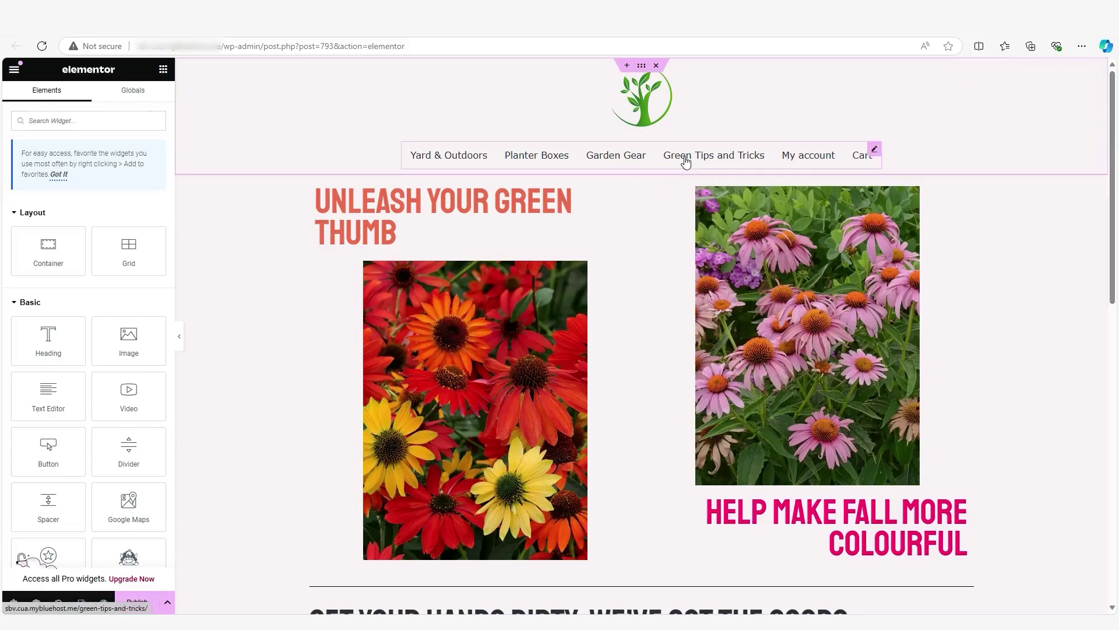
pyautogui.click(651, 160)
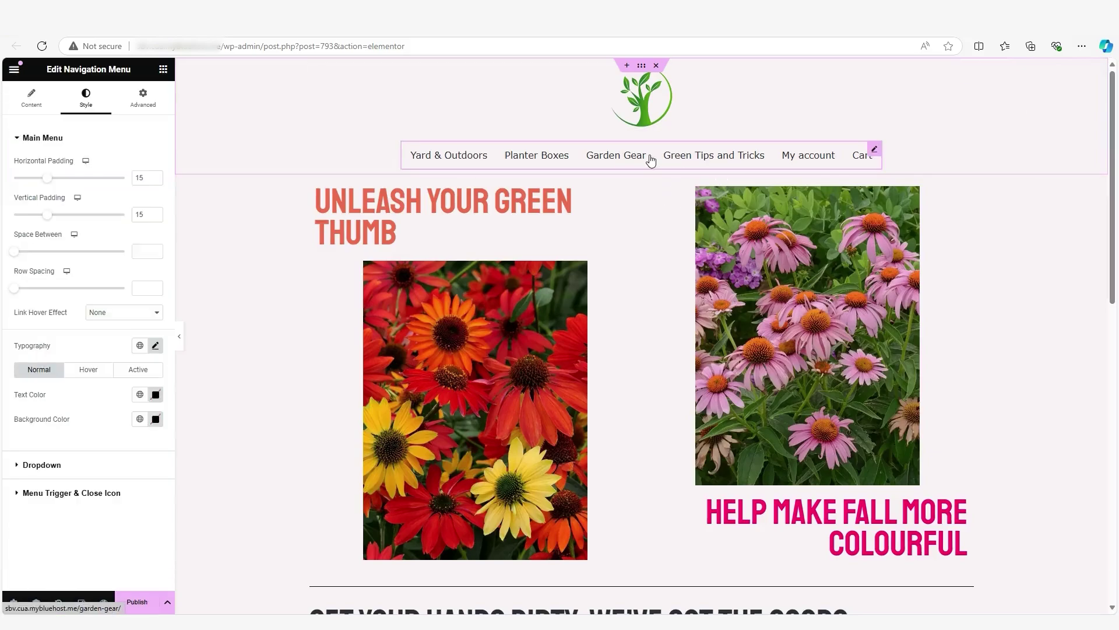
pyautogui.rightClick(1071, 87)
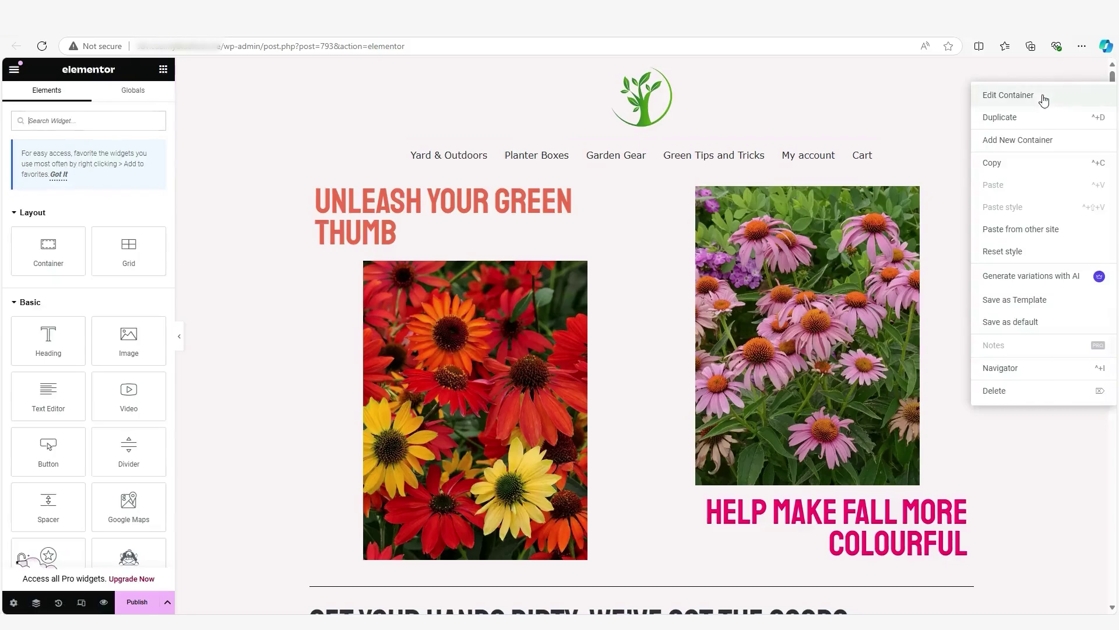
pyautogui.click(1004, 96)
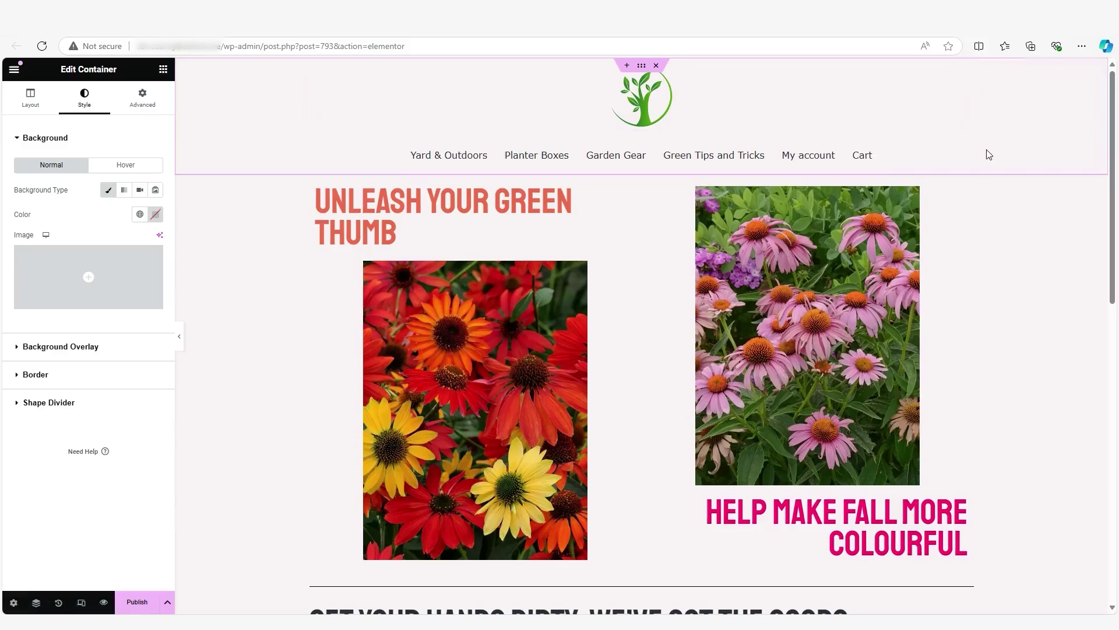
# Autoscroll the preview down to the Tools/Seeds/Planters grid, then scroll back toward the top.
pyautogui.middleClick(946, 106)
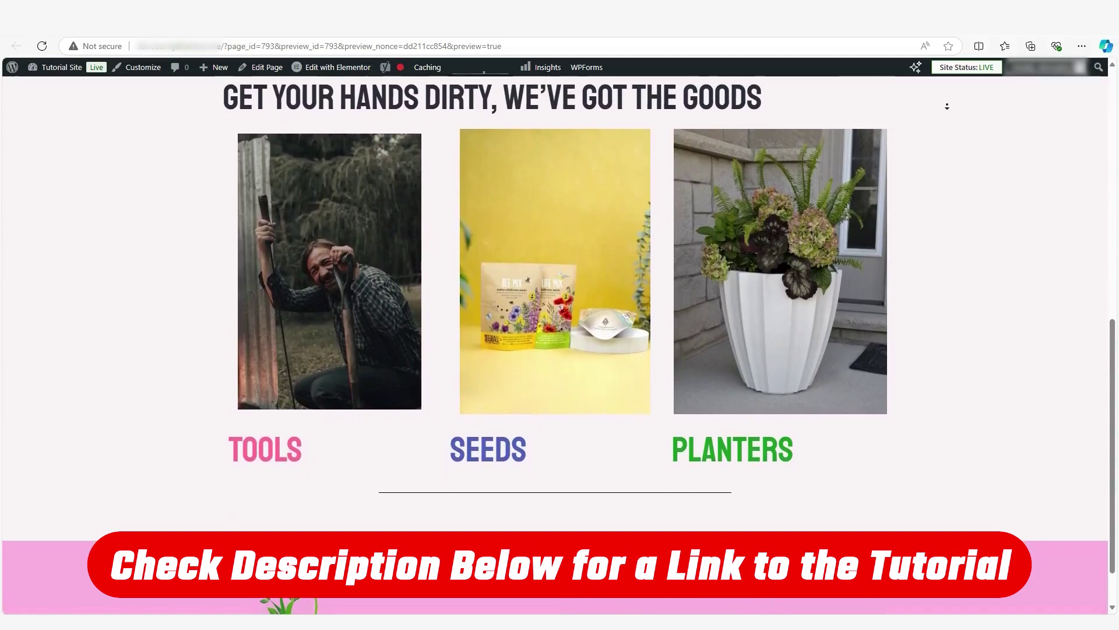
pyautogui.click(949, 109)
pyautogui.scroll(10, 963, 279)
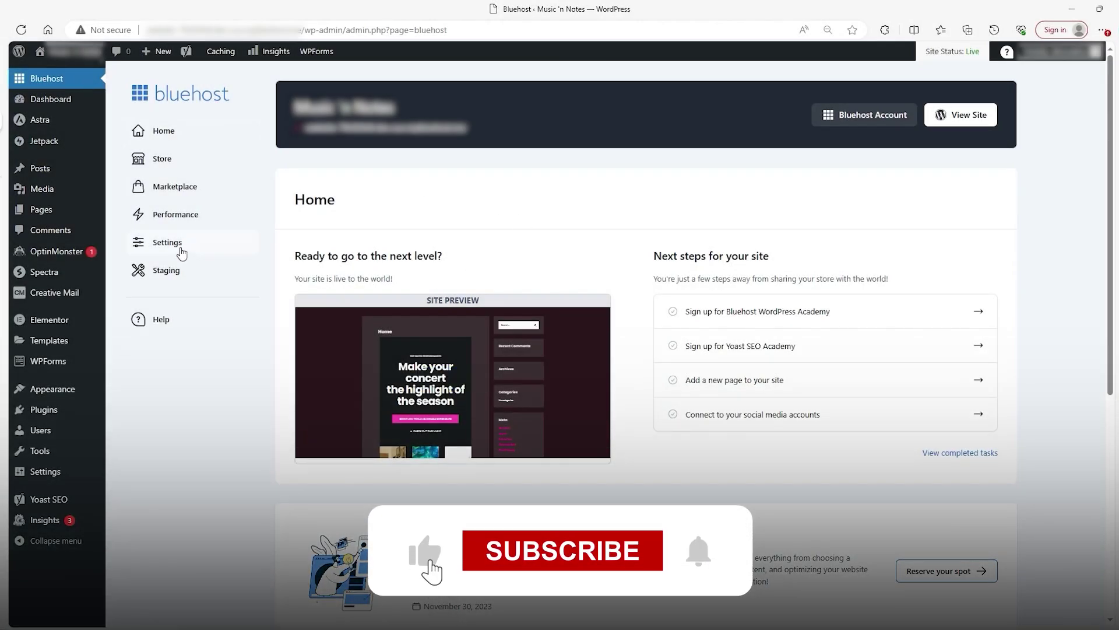
# On Bluehost Settings, toggle the Coming soon page on and back off so the site reads Live.
pyautogui.click(182, 252)
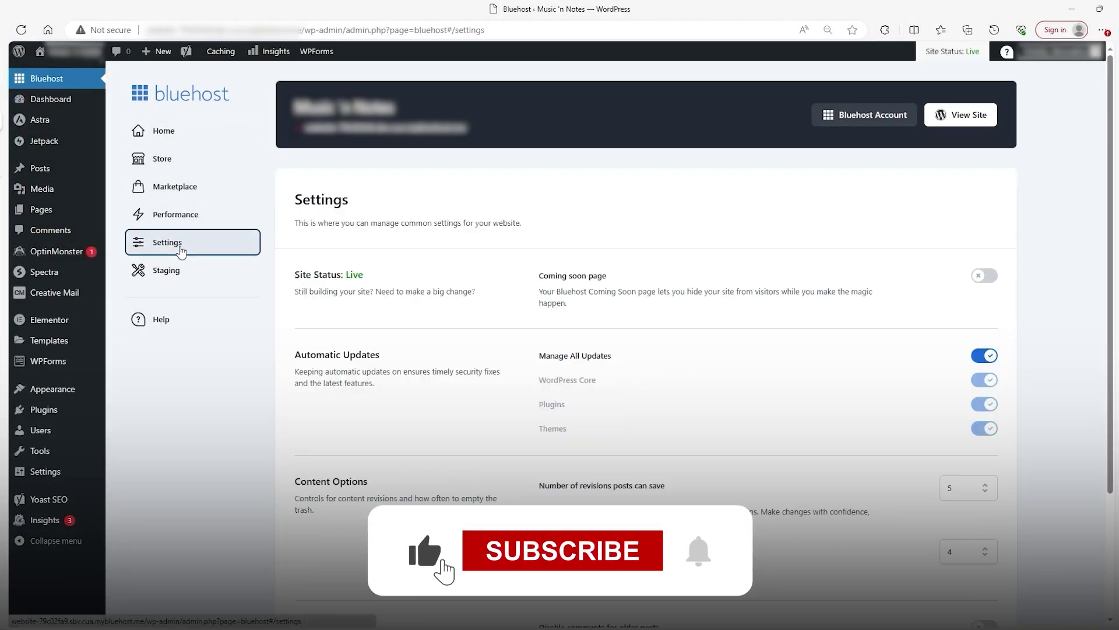
pyautogui.click(985, 276)
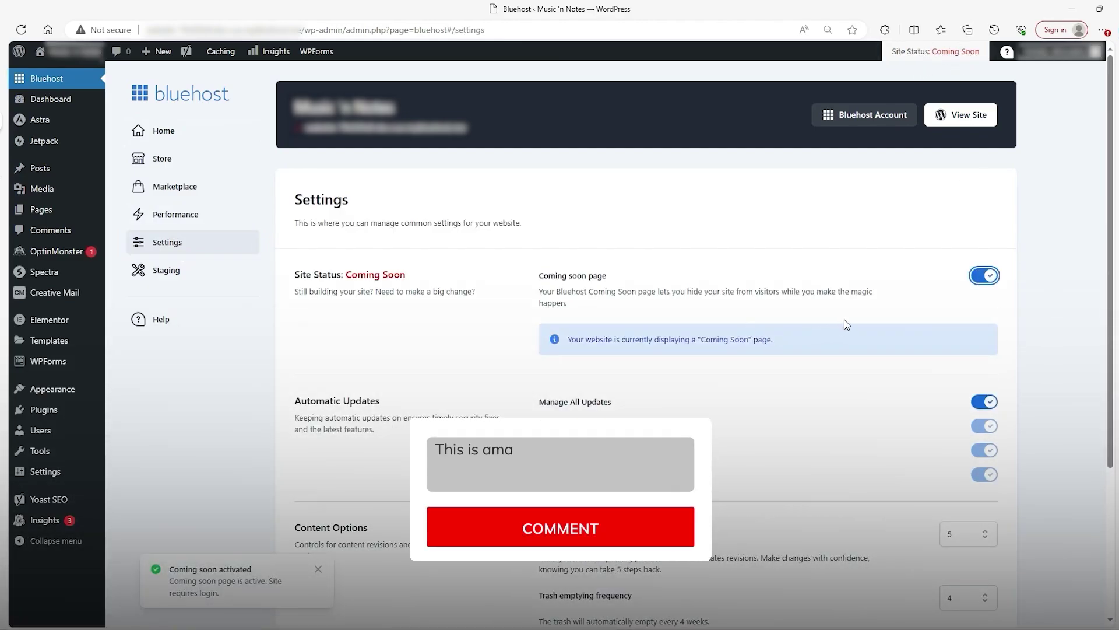
pyautogui.click(986, 276)
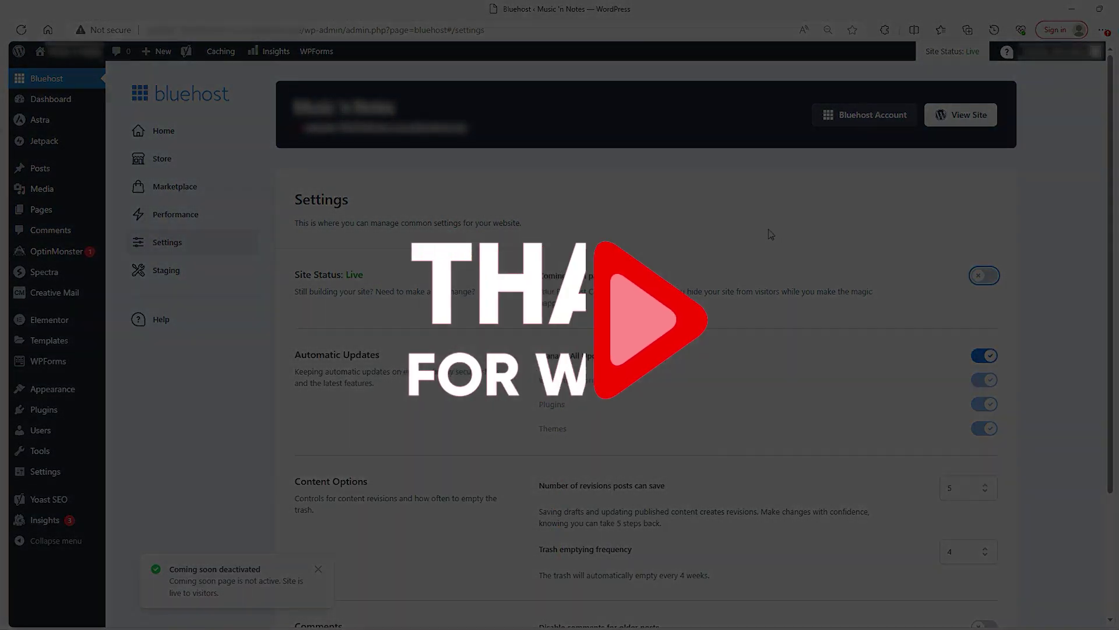